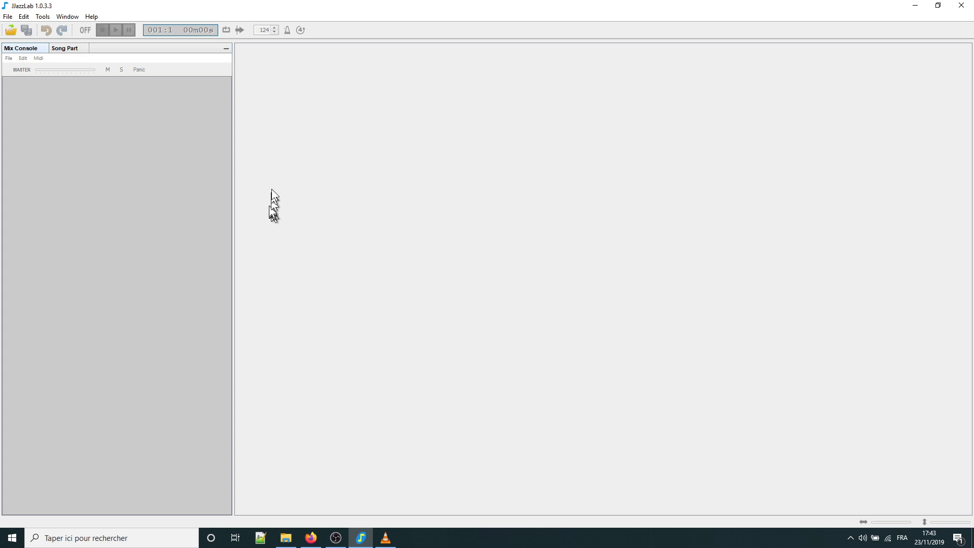
# Step: Create a new song and select its single song part A in the song structure
pyautogui.click(9, 17)
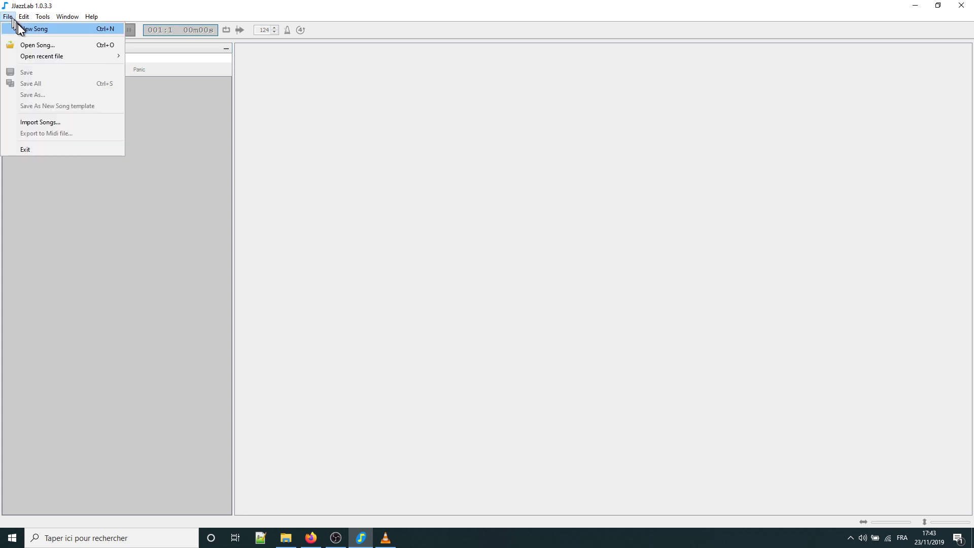
pyautogui.click(51, 29)
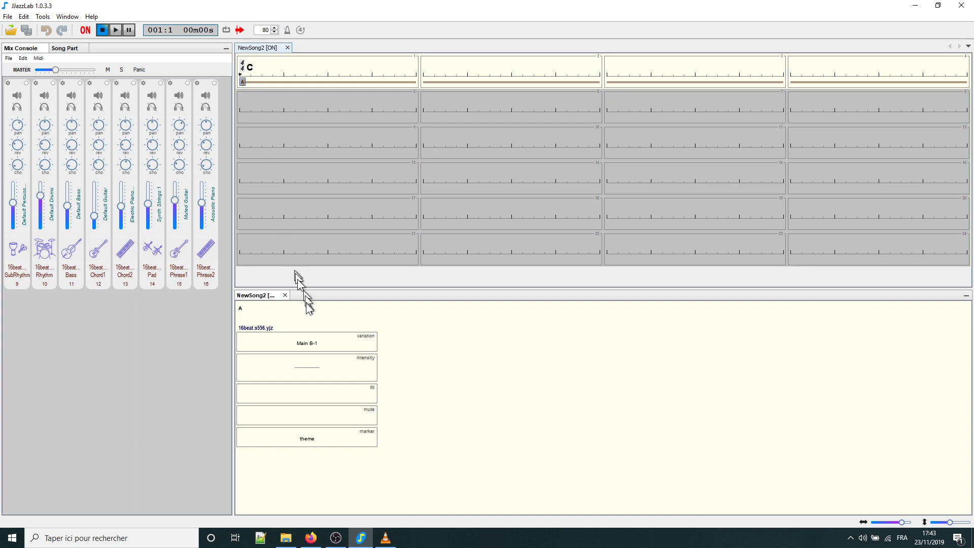
pyautogui.click(310, 318)
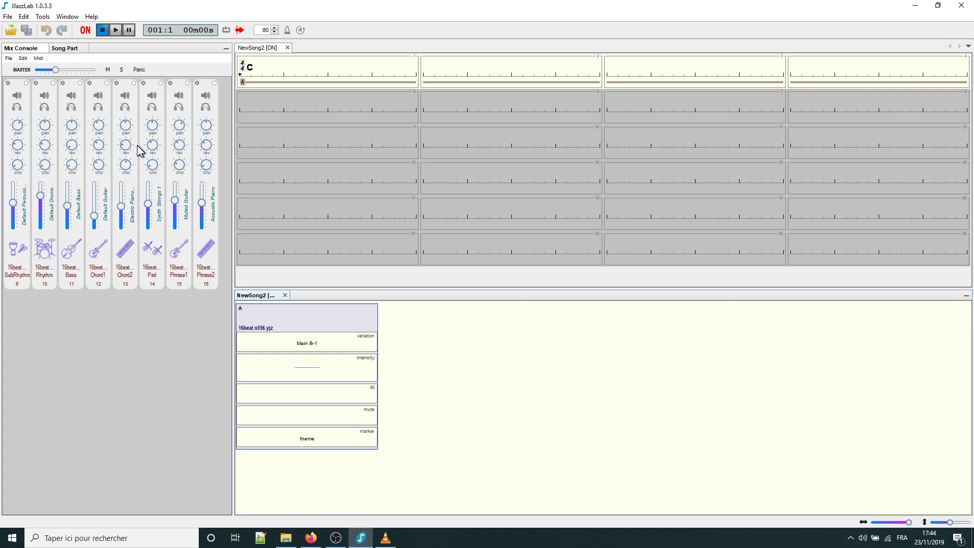
# Step: Start playback of the song and lower the volume of the Pad channel in the mix console
pyautogui.click(113, 32)
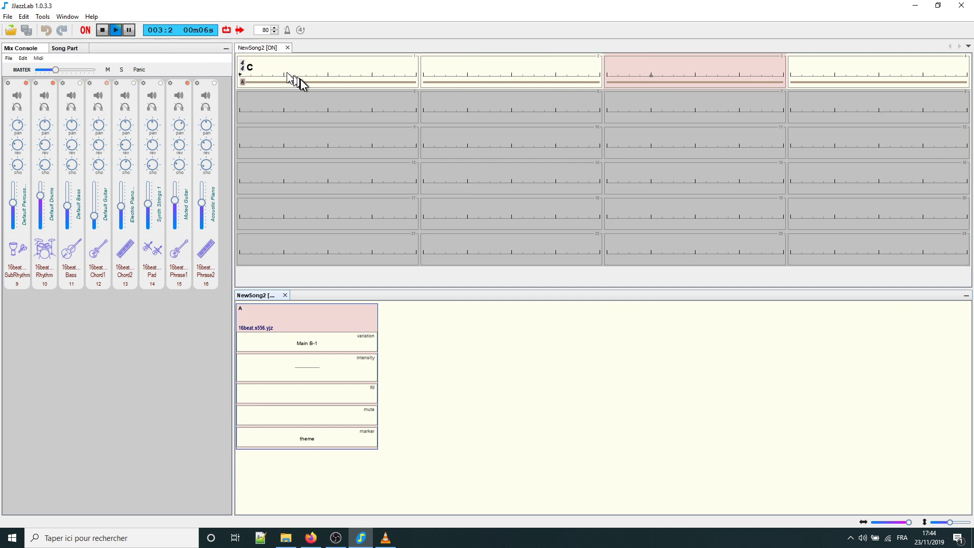
pyautogui.moveTo(148, 203)
pyautogui.mouseDown()
pyautogui.moveTo(151, 186)
pyautogui.moveTo(149, 217)
pyautogui.mouseUp()
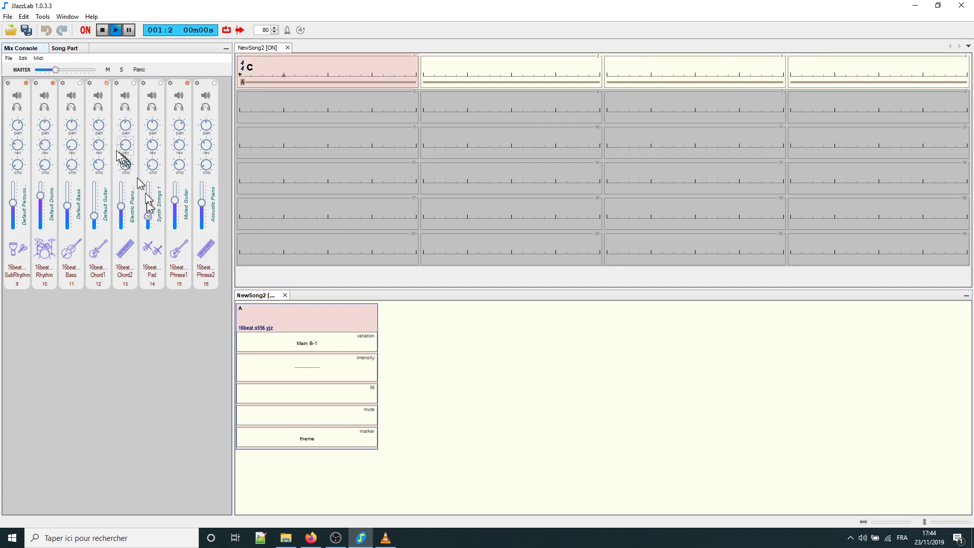
# Step: Mute the Bass channel briefly during playback, unmute it, and stop the song
pyautogui.click(71, 95)
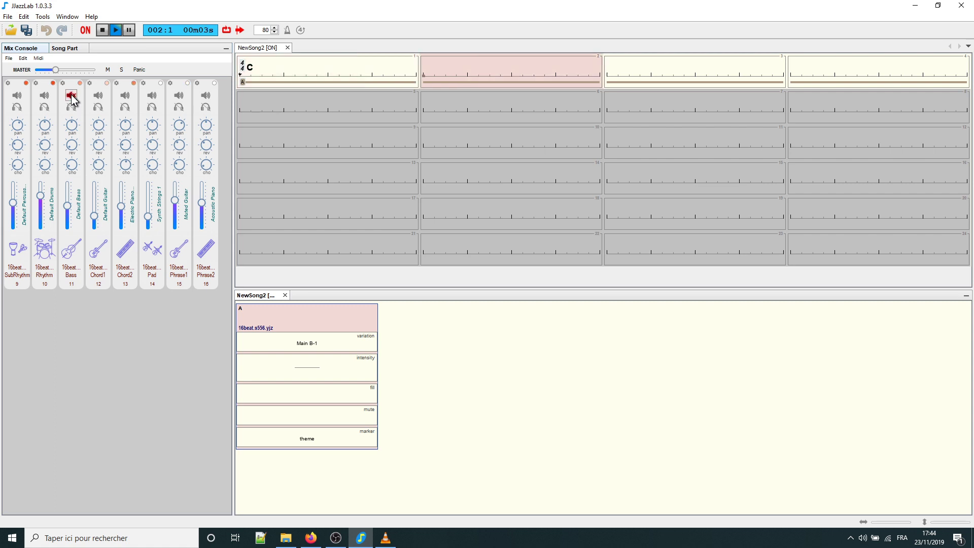
pyautogui.moveTo(182, 147)
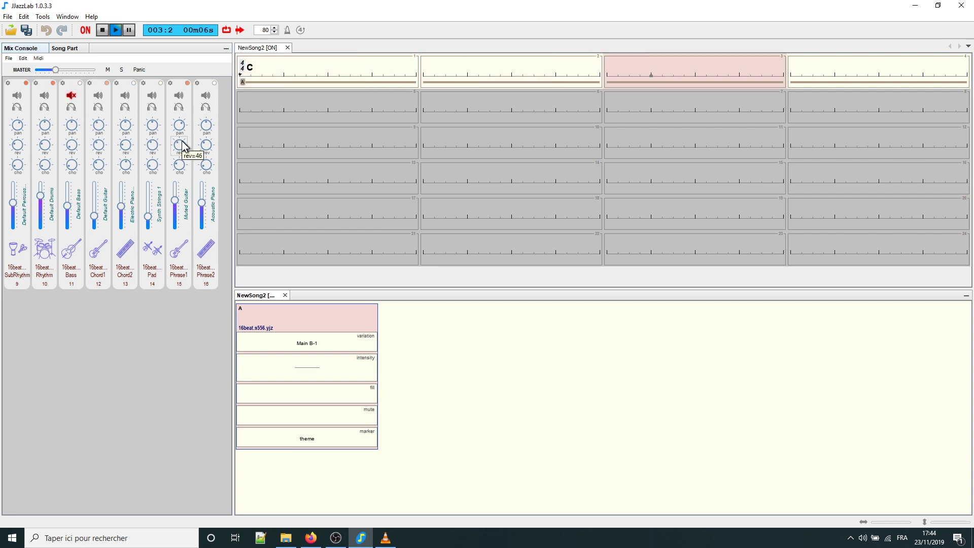
pyautogui.click(71, 95)
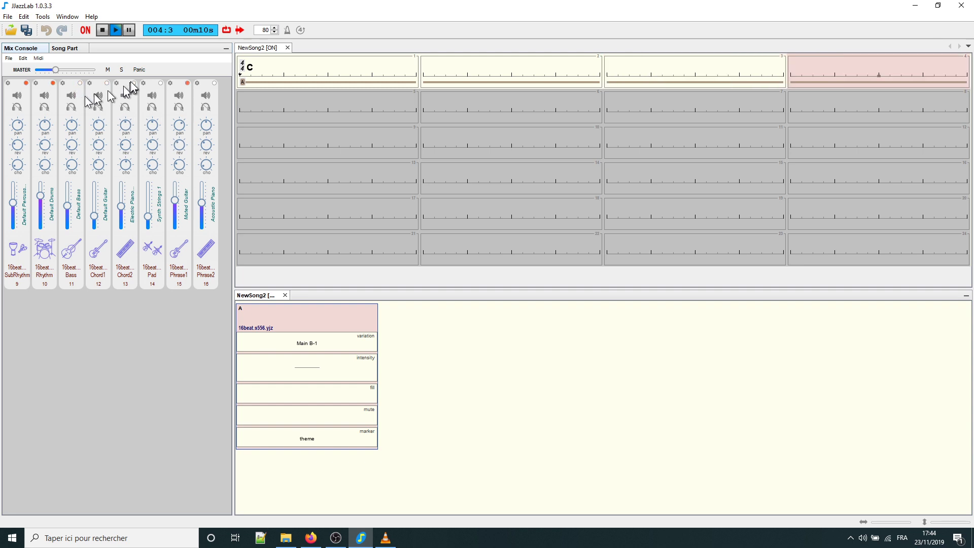
pyautogui.click(103, 29)
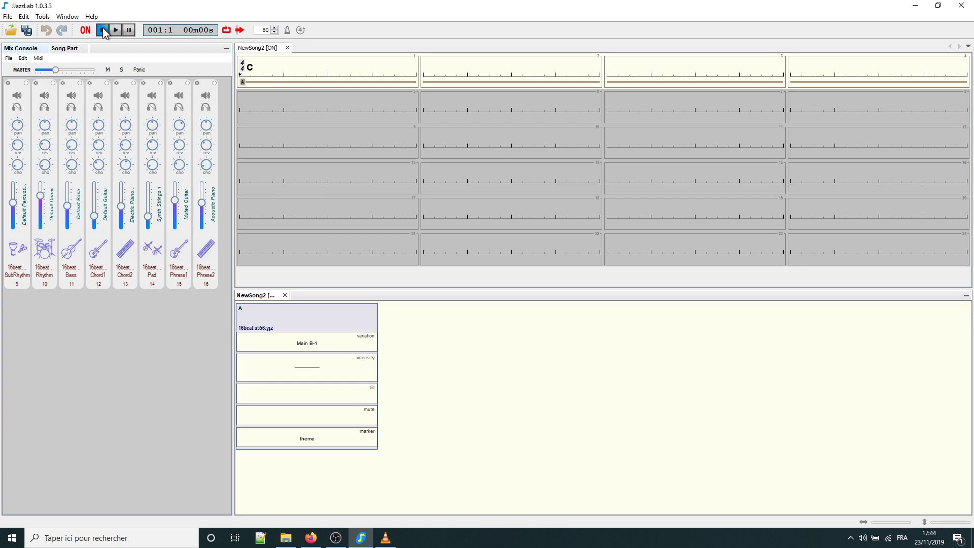
# Step: Change the chord in bar 1 to A and enter the chord F#m in bar 3
pyautogui.doubleClick(252, 72)
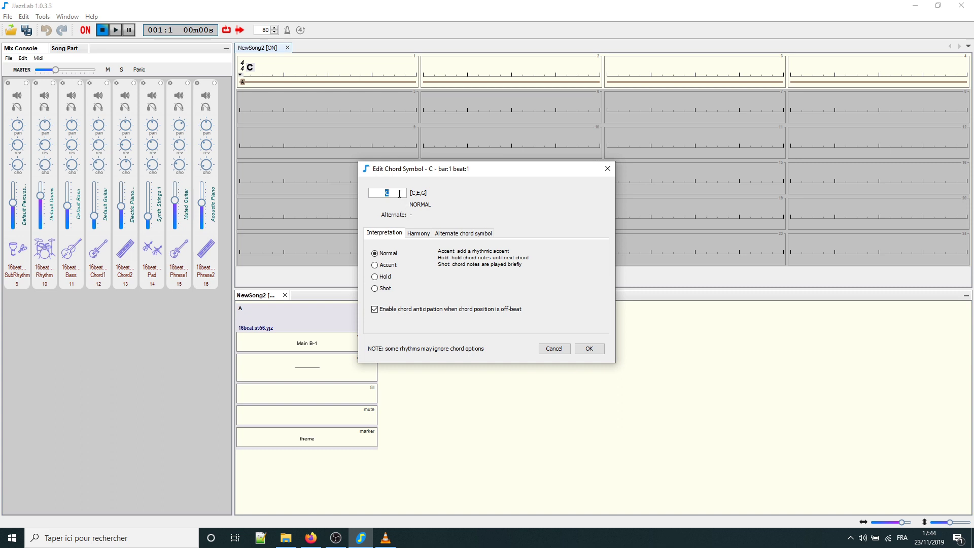
pyautogui.write('A')
pyautogui.press('Return')
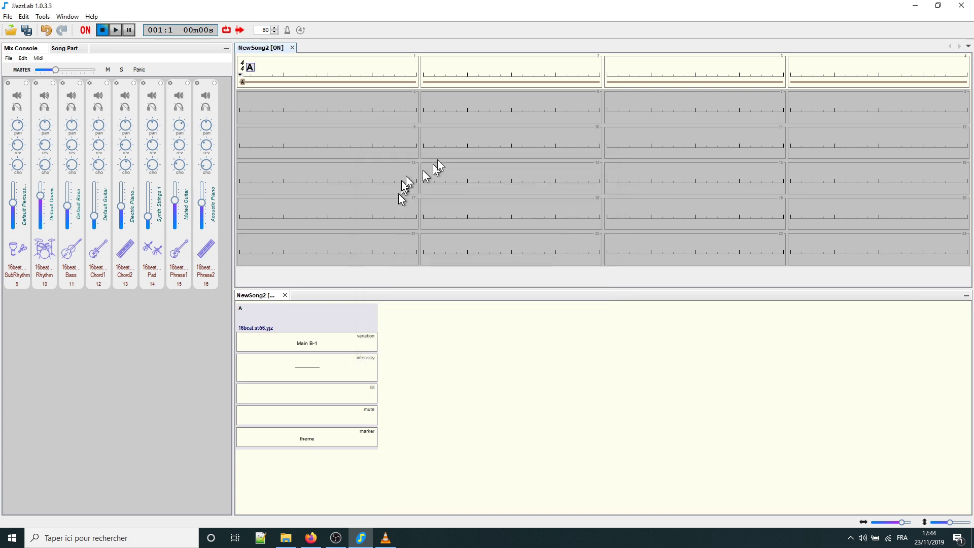
pyautogui.click(633, 74)
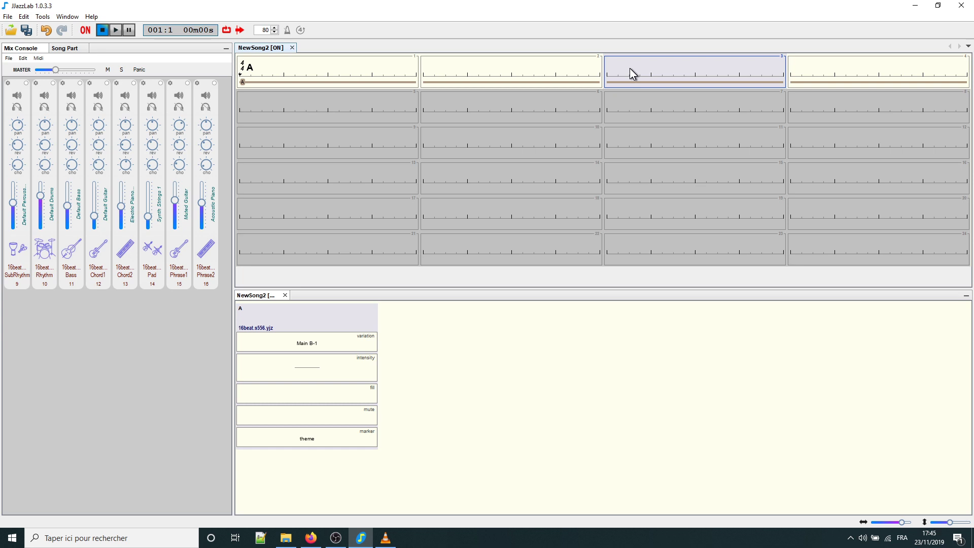
pyautogui.write('F#m')
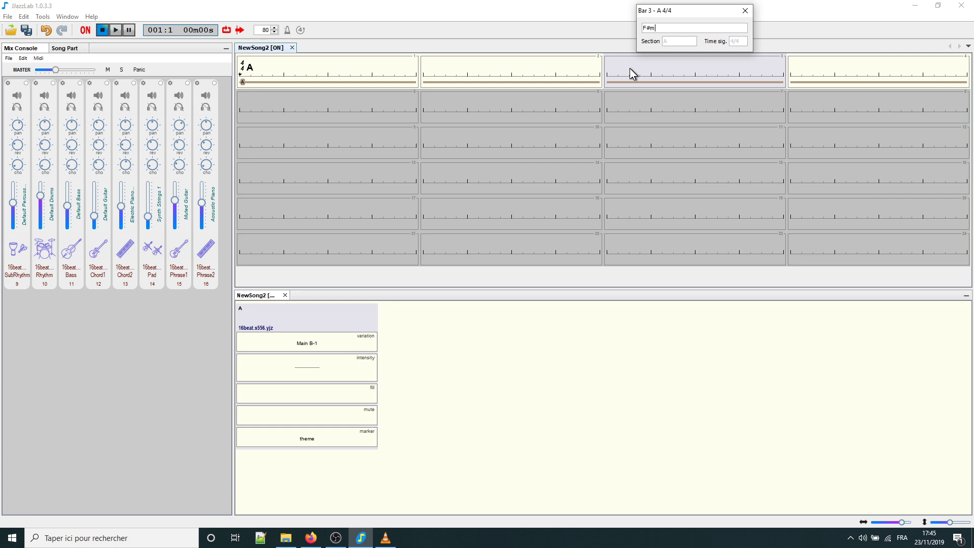
pyautogui.press('Return')
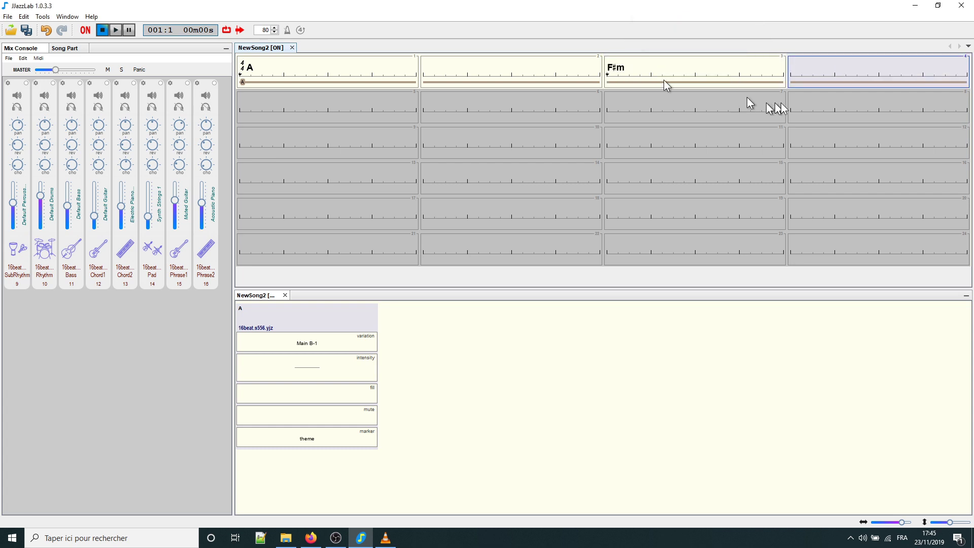
# Step: Extend the chord lead sheet by setting bar 8 as the end bar
pyautogui.click(823, 105)
pyautogui.rightClick(823, 105)
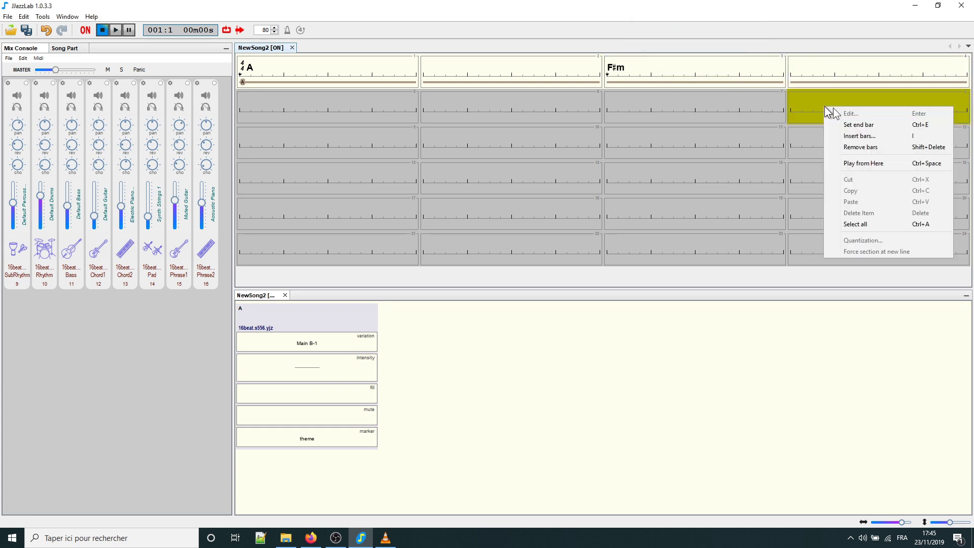
pyautogui.click(879, 124)
# Step: Enter the chords D, E and A in bars 5, 6 and 7 respectively
pyautogui.click(354, 102)
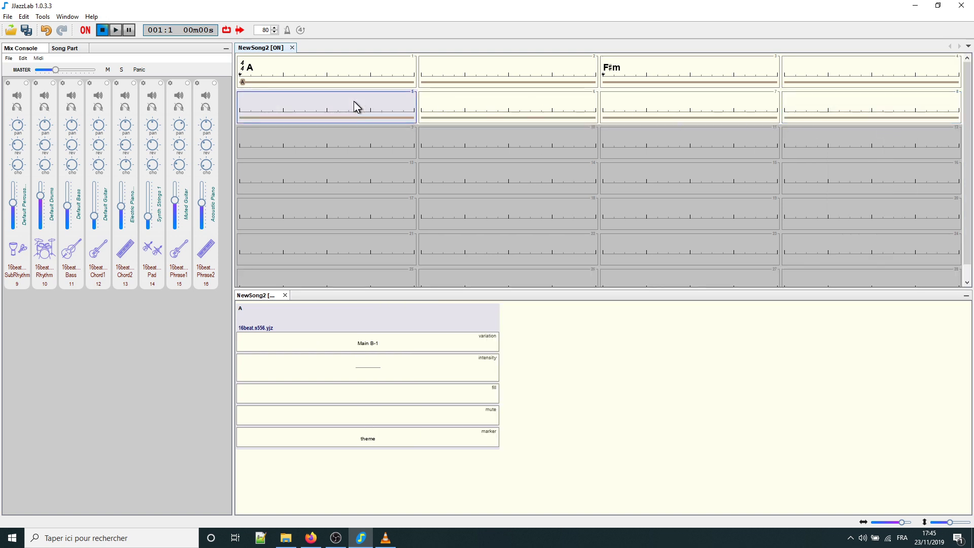
pyautogui.write('D')
pyautogui.press('Return')
pyautogui.write('E')
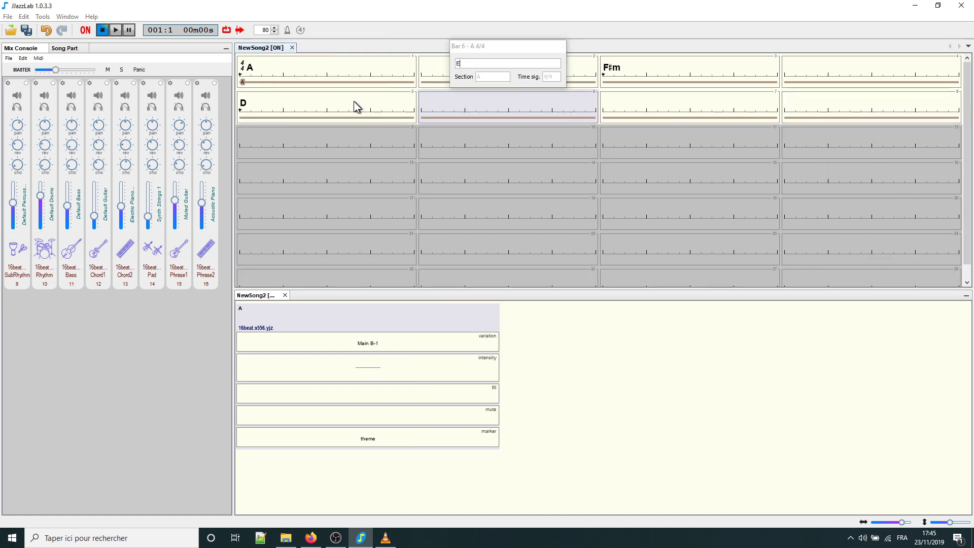
pyautogui.press('Return')
pyautogui.write('A')
pyautogui.press('Return')
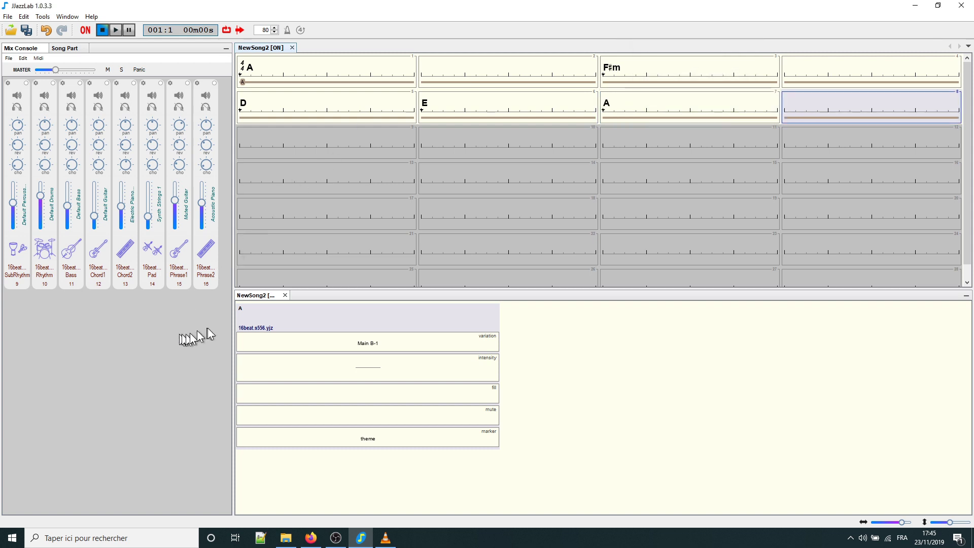
# Step: Change the song part's rhythm to SoulBeat.STY from the YamJJazz standard styles, matching the song tempo to the rhythm
pyautogui.click(266, 328)
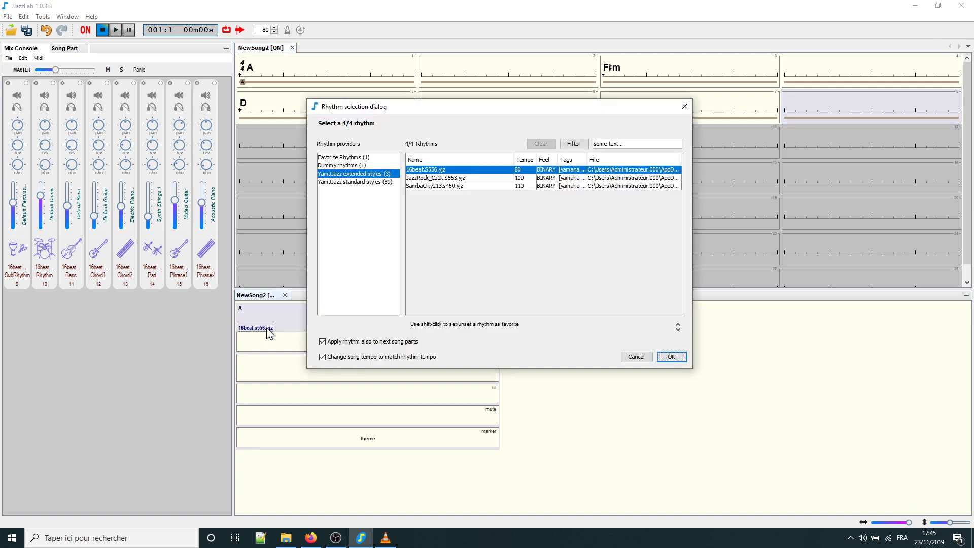
pyautogui.click(354, 182)
pyautogui.moveTo(526, 107); pyautogui.dragTo(536, 62)
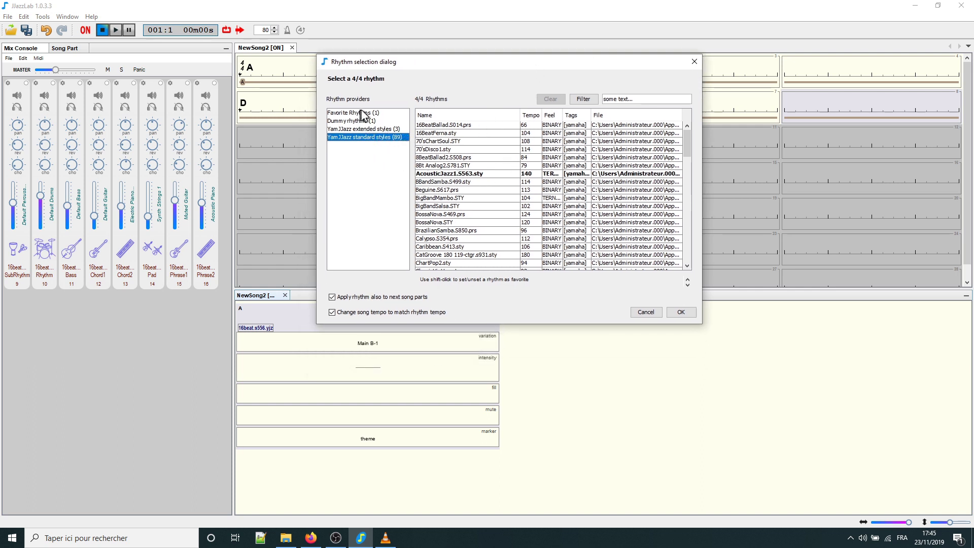
pyautogui.click(378, 131)
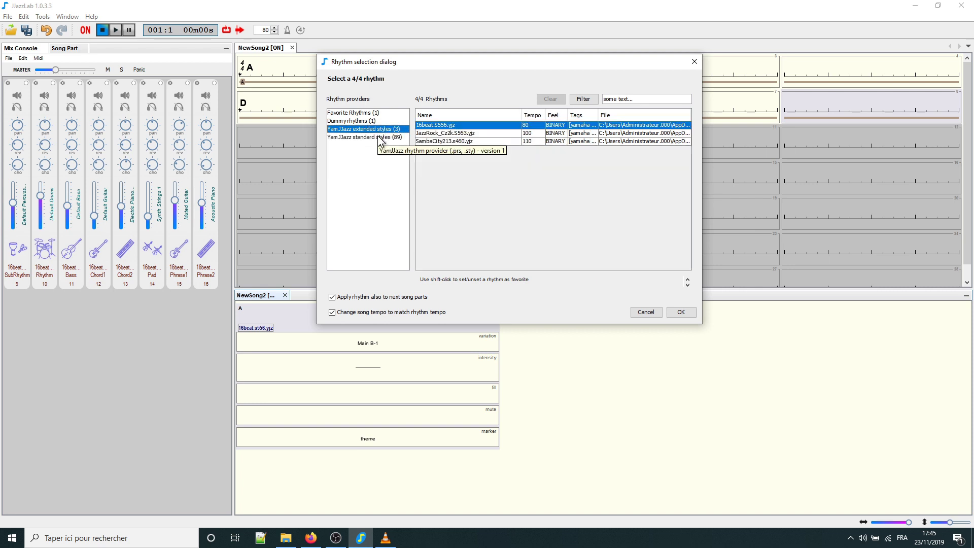
pyautogui.click(378, 137)
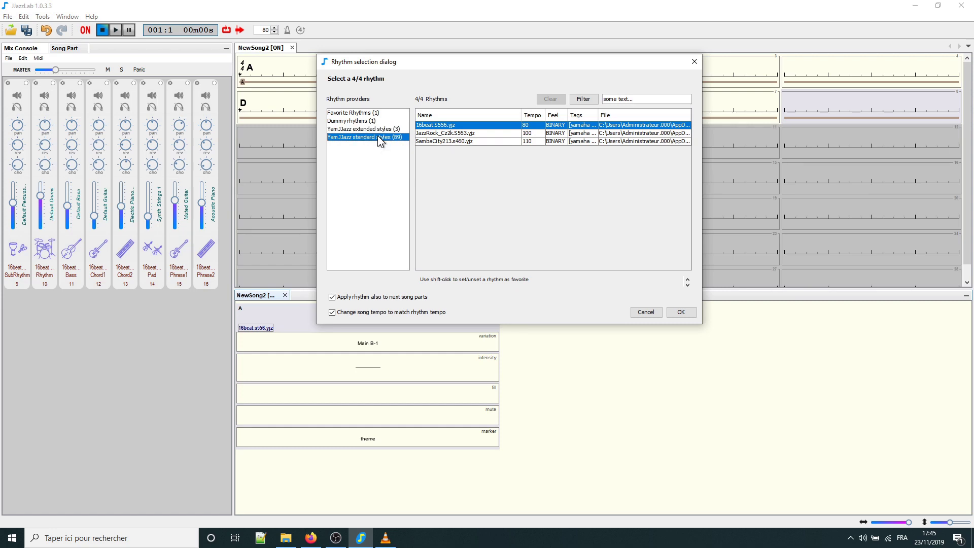
pyautogui.moveTo(683, 138); pyautogui.dragTo(676, 261)
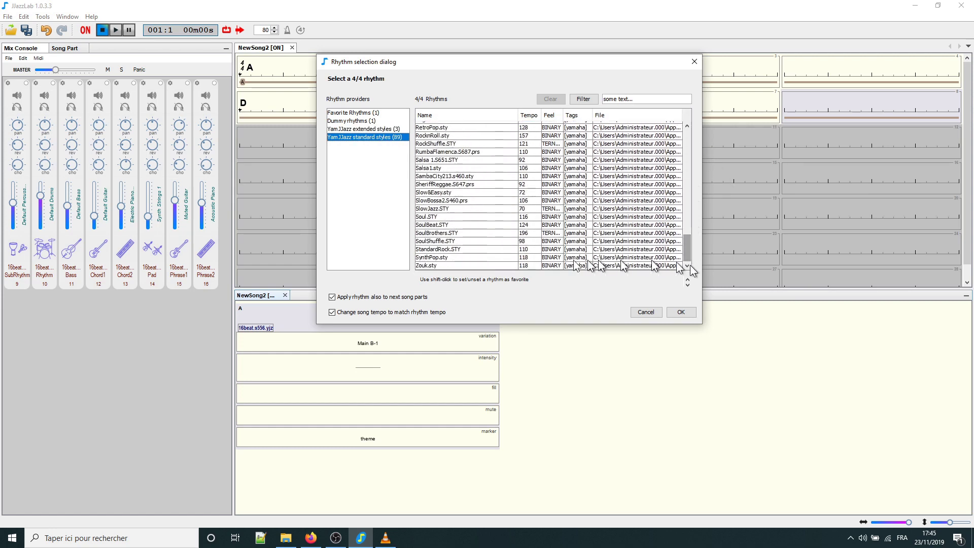
pyautogui.click(435, 224)
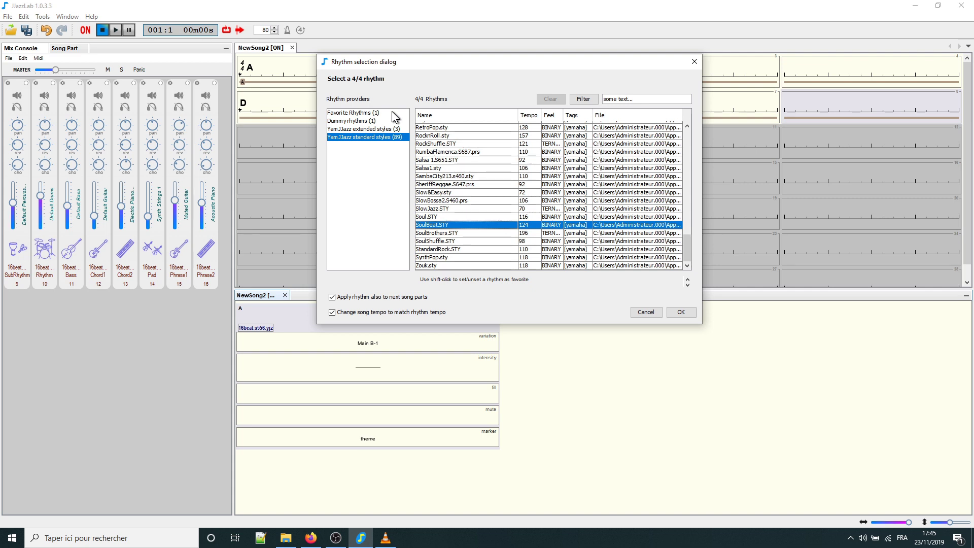
pyautogui.click(682, 313)
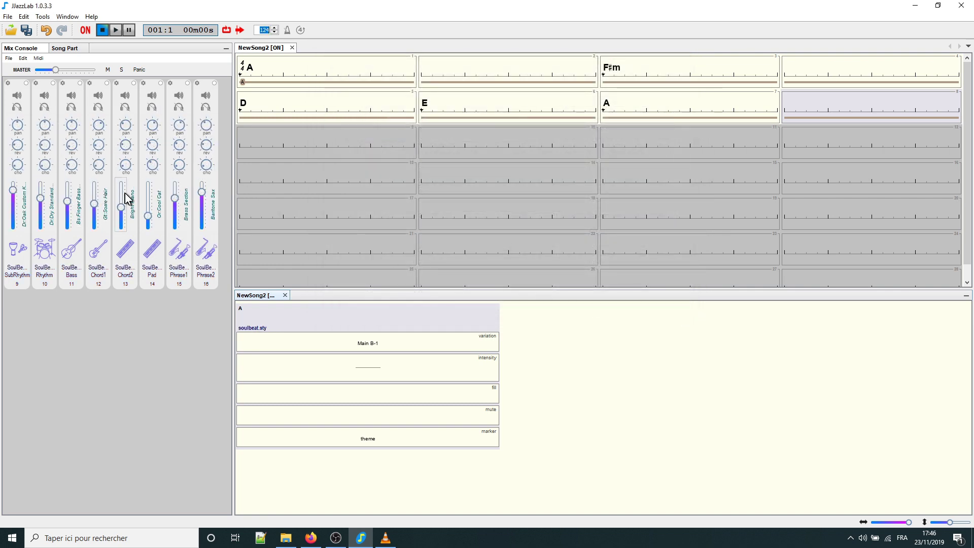
# Step: Play the song with the new rhythm to listen to it, and stop playback
pyautogui.moveTo(126, 198)
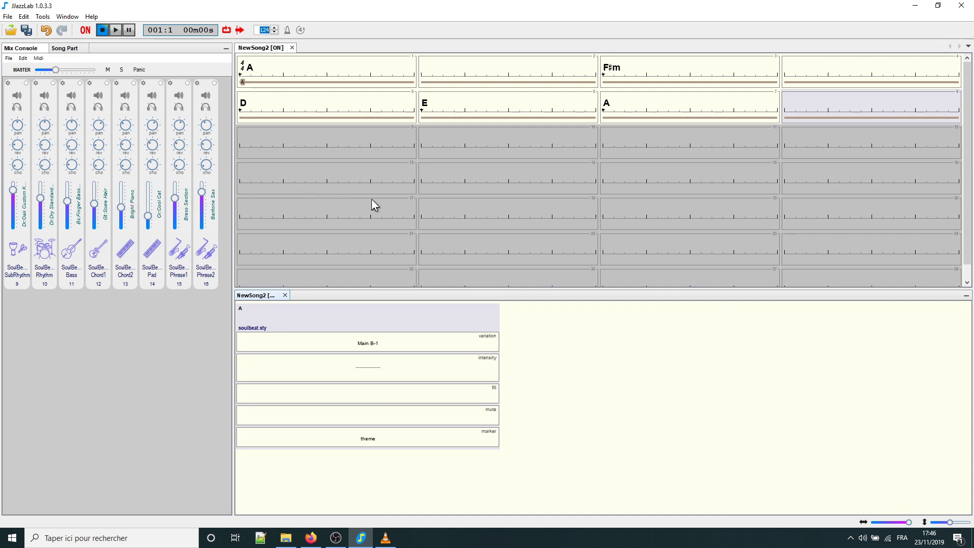
pyautogui.click(116, 30)
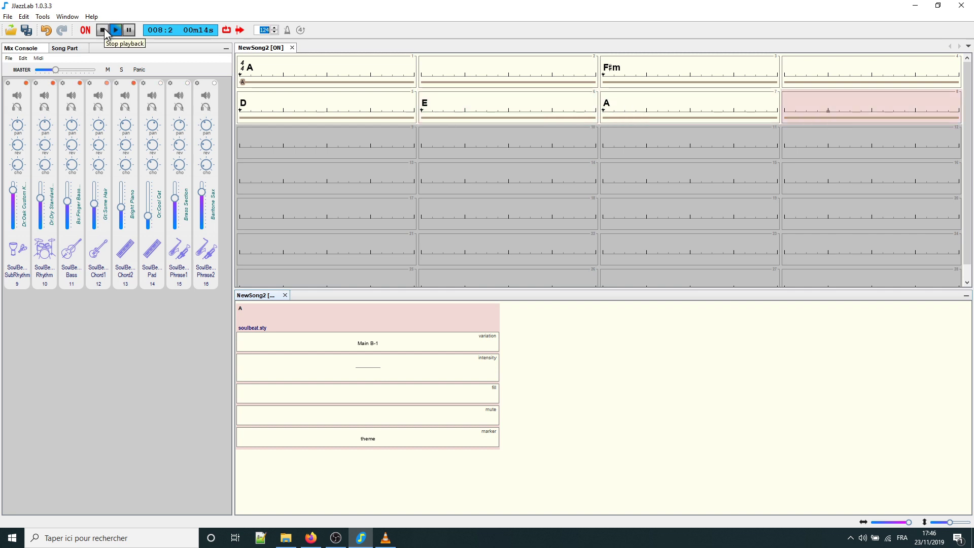
pyautogui.click(104, 30)
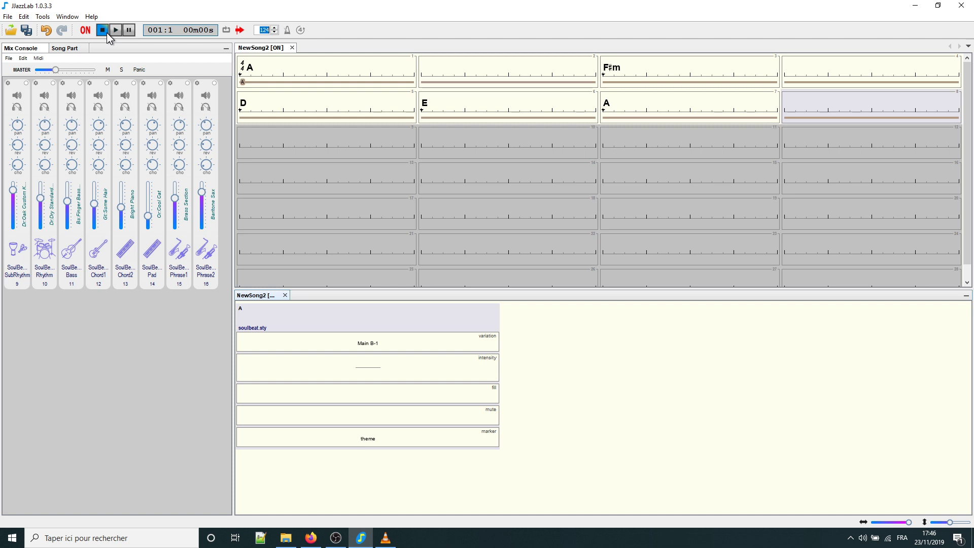
# Step: Add section A two more times to the song structure so that it has three song parts
pyautogui.click(331, 313)
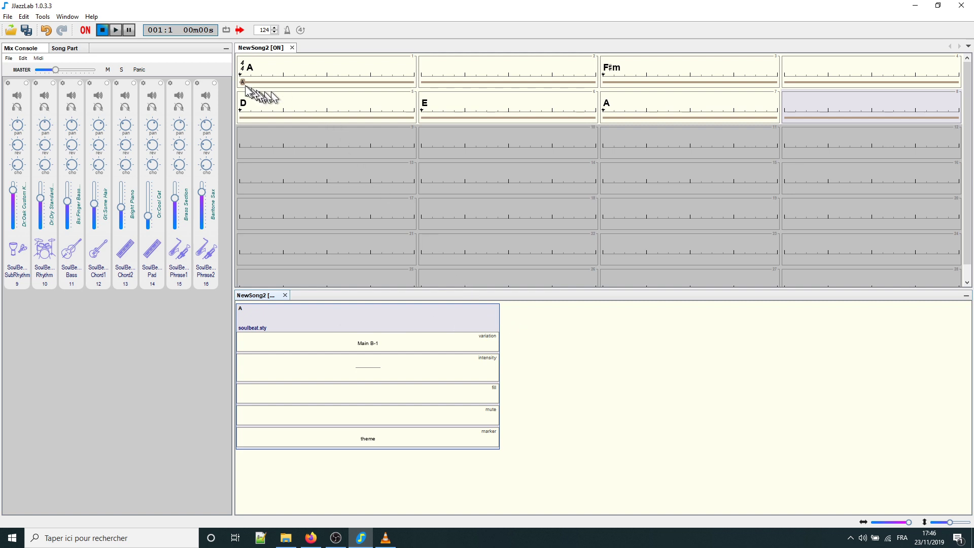
pyautogui.moveTo(243, 86)
pyautogui.mouseDown()
pyautogui.moveTo(412, 174)
pyautogui.moveTo(556, 352)
pyautogui.mouseUp()
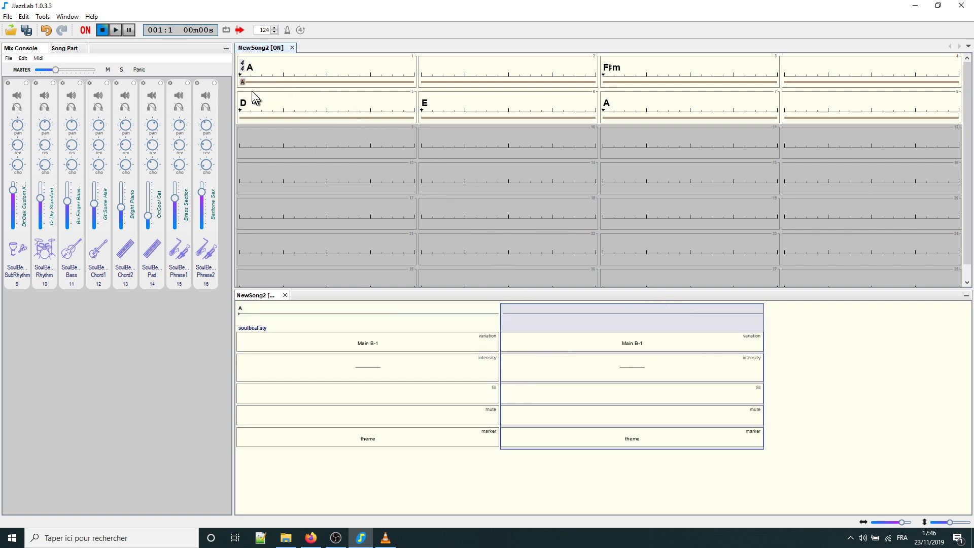
pyautogui.moveTo(244, 86)
pyautogui.mouseDown()
pyautogui.moveTo(687, 241)
pyautogui.moveTo(830, 359)
pyautogui.mouseUp()
pyautogui.click(593, 325)
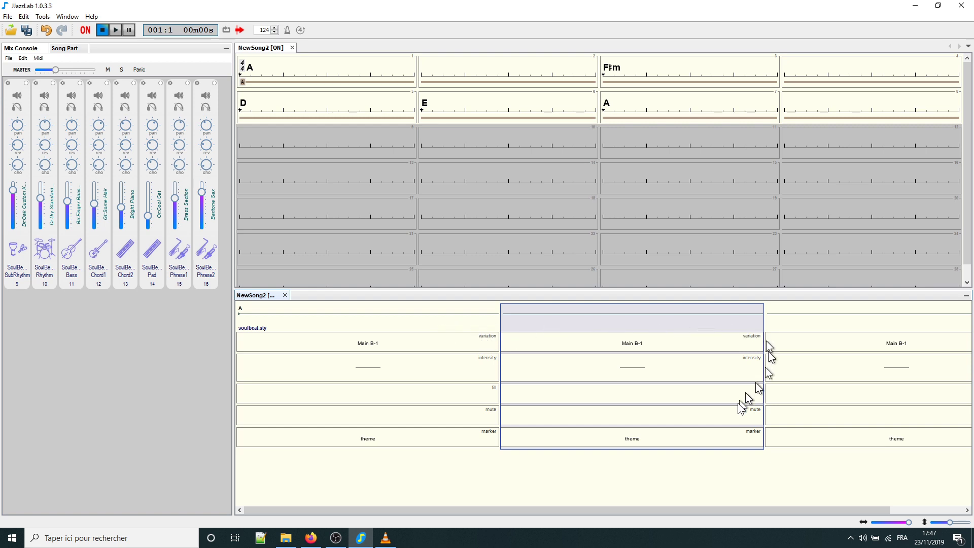
pyautogui.scroll(-1, 723, 376)
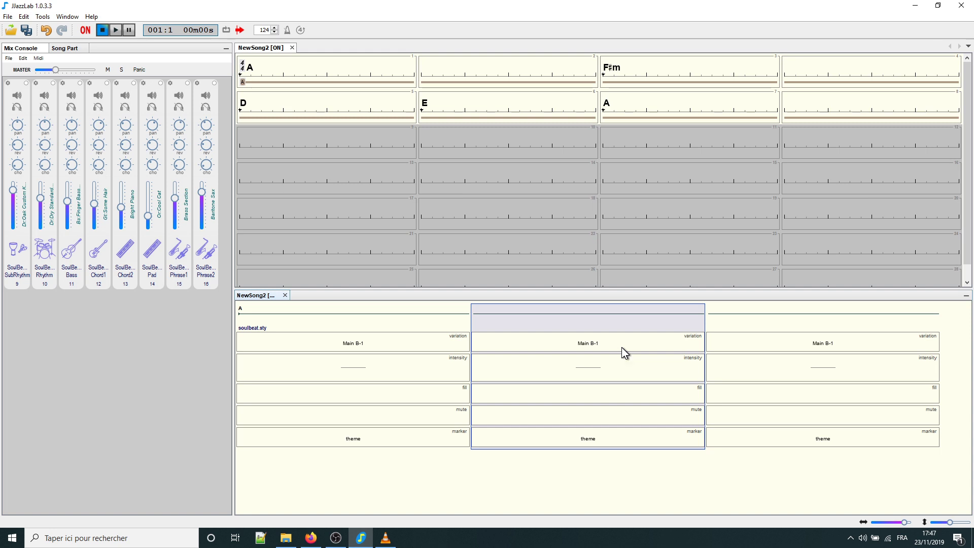
# Step: Set the first song part's variation to Main A-1 and select the second song part
pyautogui.moveTo(622, 347); pyautogui.dragTo(388, 343)
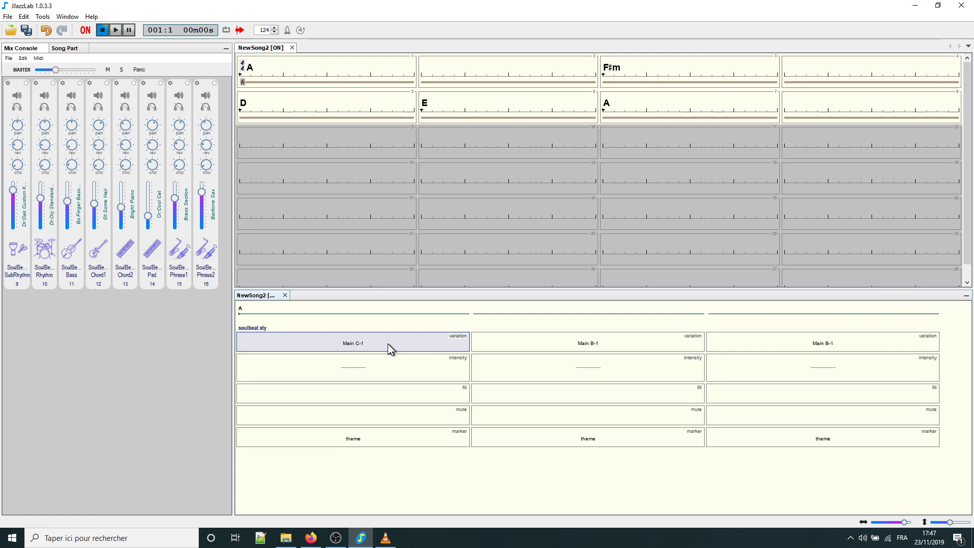
pyautogui.scroll(2, 370, 353)
pyautogui.click(395, 325)
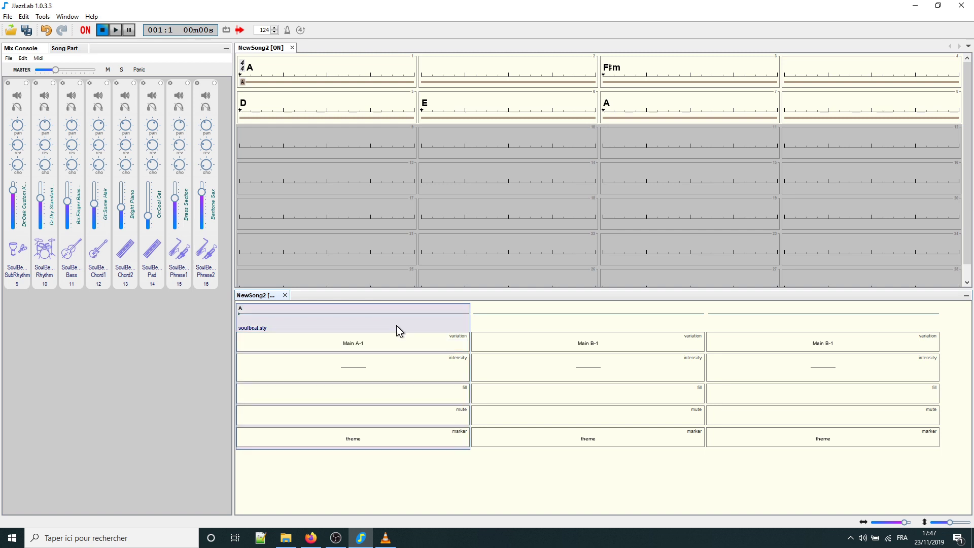
pyautogui.click(576, 327)
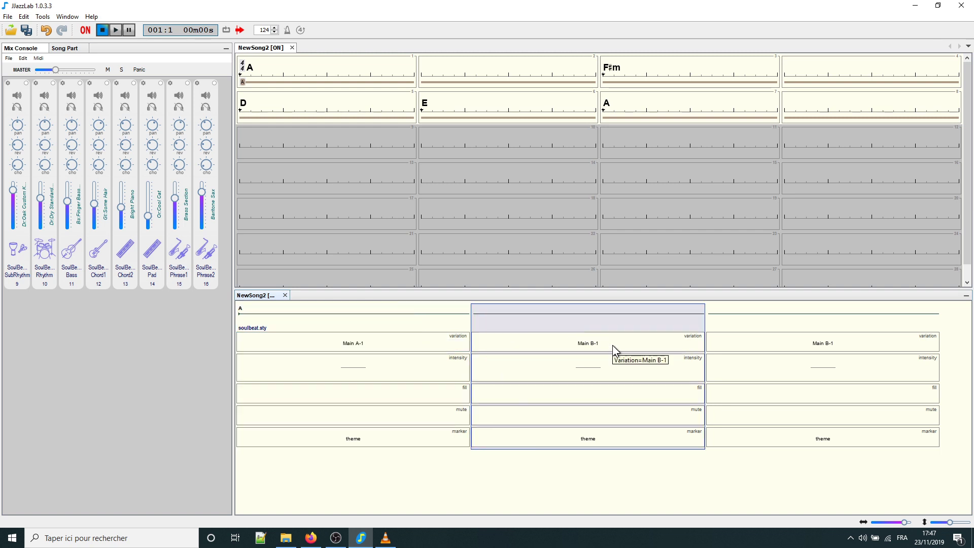
# Step: Set the third song part's variation to Main C-1
pyautogui.click(787, 318)
pyautogui.click(830, 343)
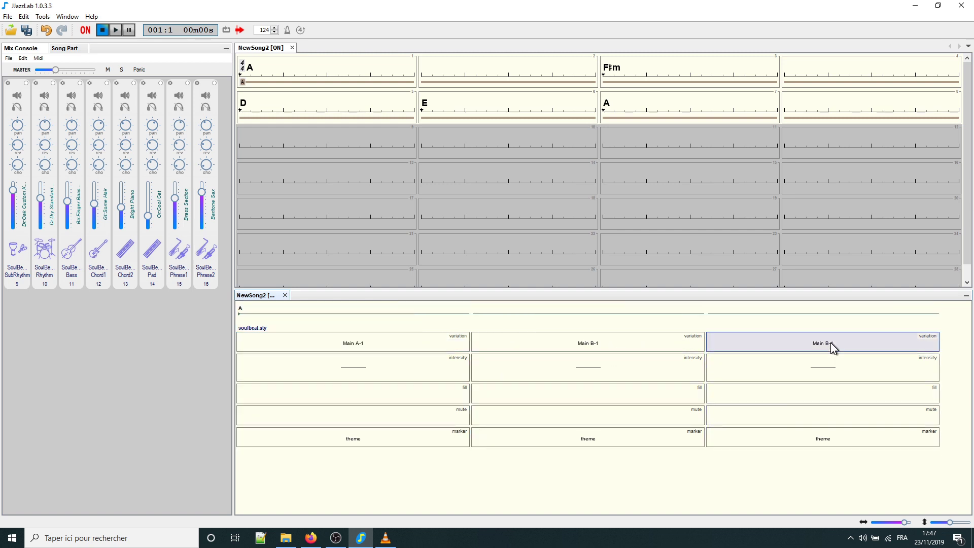
pyautogui.scroll(-1, 848, 345)
# Step: Set the fill to always for the first and second song parts and to break for the third
pyautogui.click(425, 392)
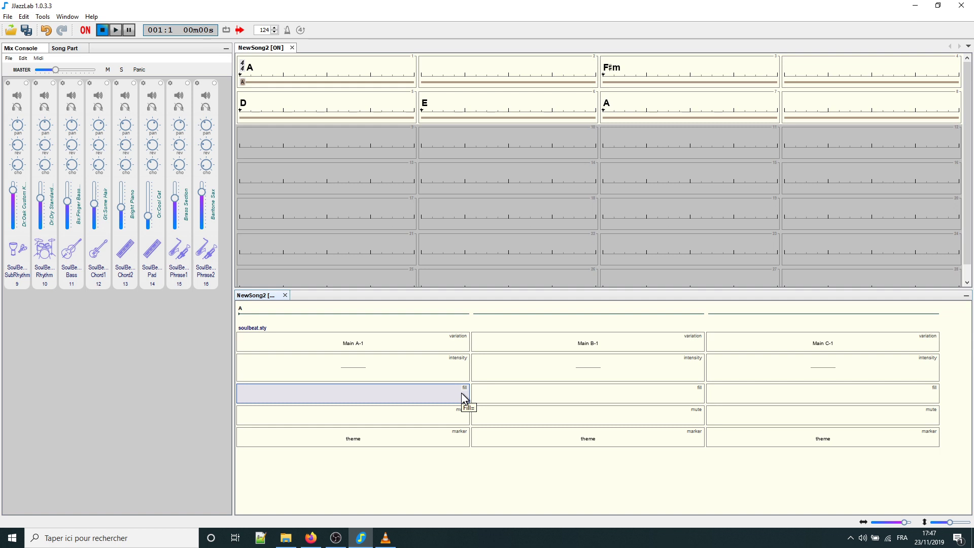
pyautogui.scroll(1, 431, 395)
pyautogui.scroll(1, 371, 388)
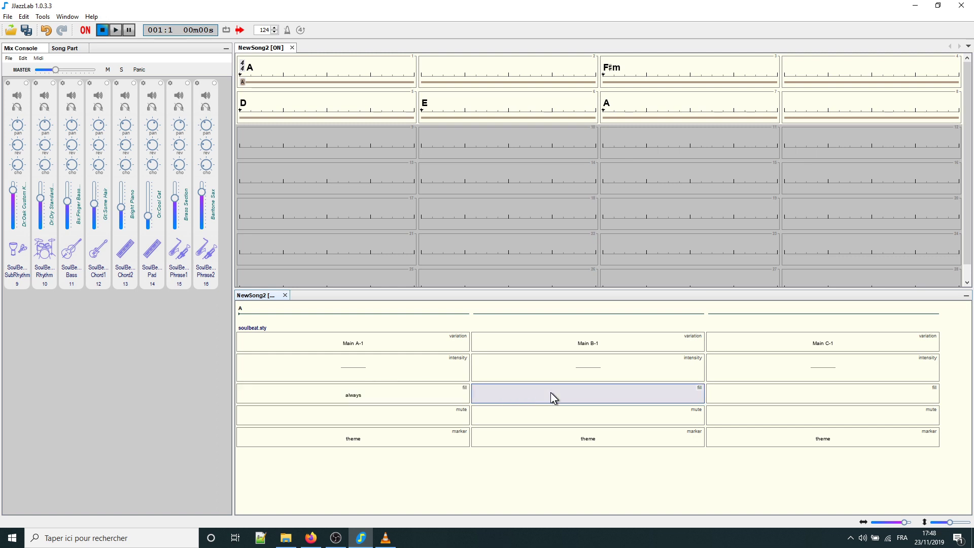
pyautogui.scroll(-1, 545, 395)
pyautogui.scroll(-3, 809, 398)
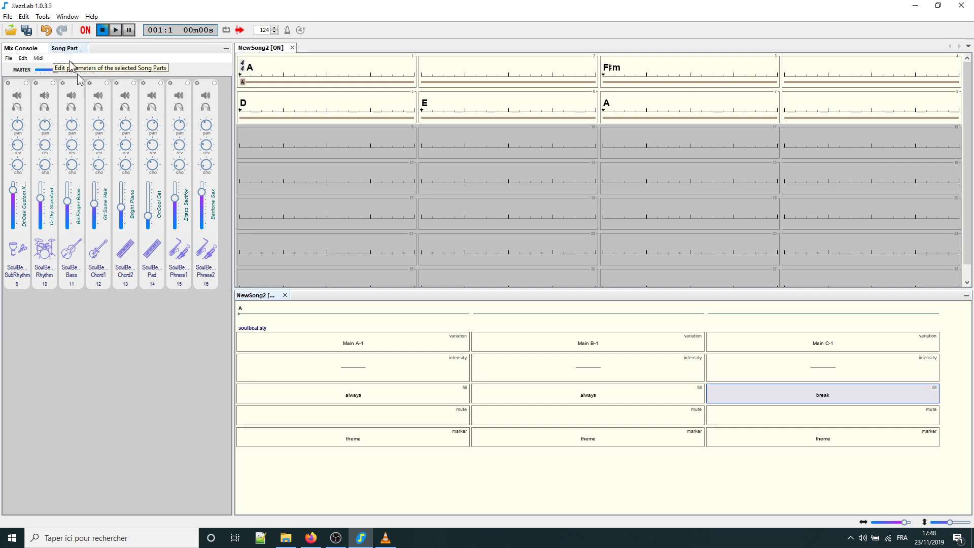
# Step: Mute only the Pad instrument in the first song part, and play the song to listen to the result
pyautogui.click(379, 417)
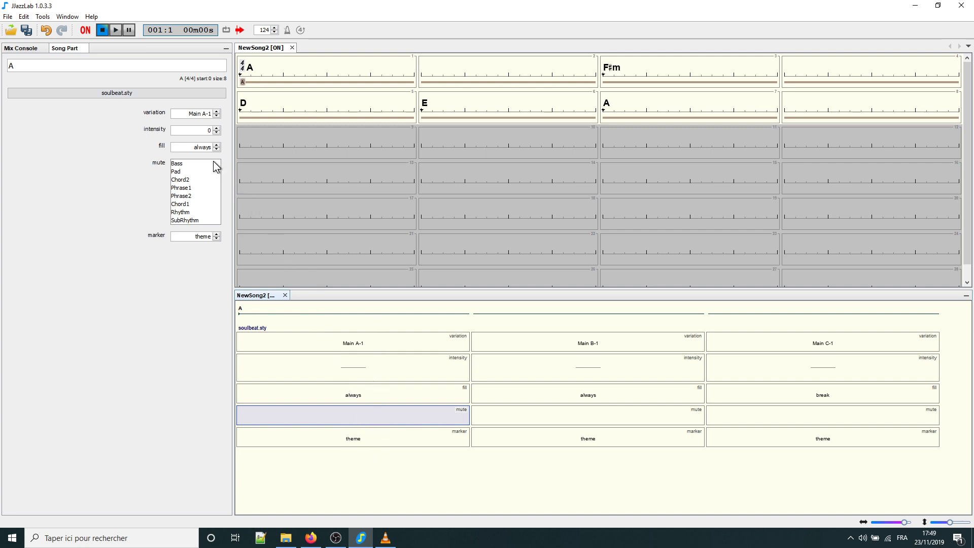
pyautogui.click(176, 172)
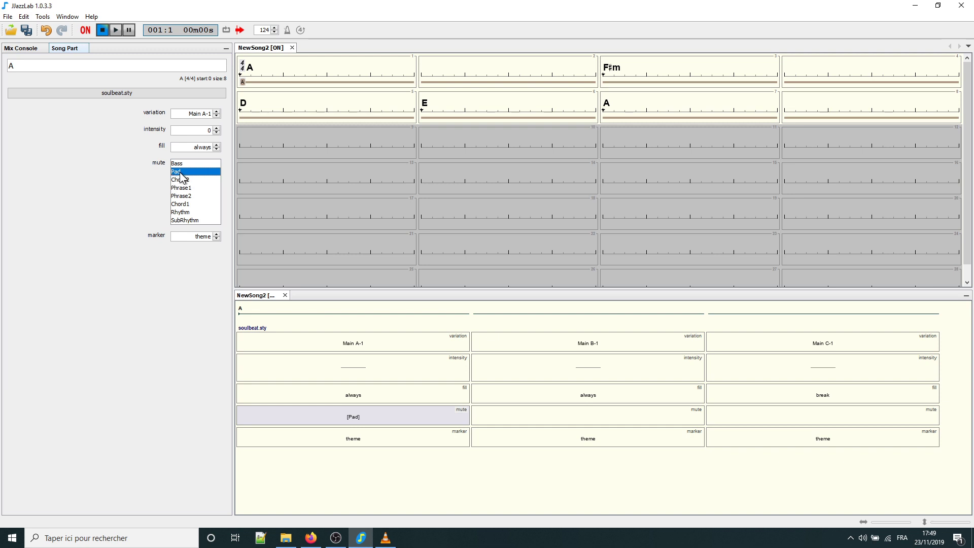
pyautogui.keyDown('ctrl'); pyautogui.click(182, 188); pyautogui.keyUp('ctrl')
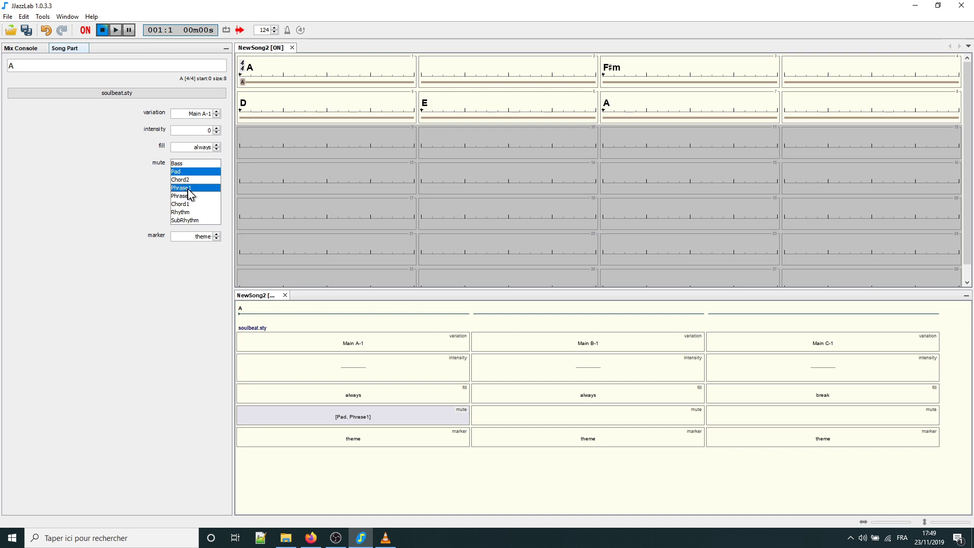
pyautogui.keyDown('ctrl'); pyautogui.click(189, 192); pyautogui.keyUp('ctrl')
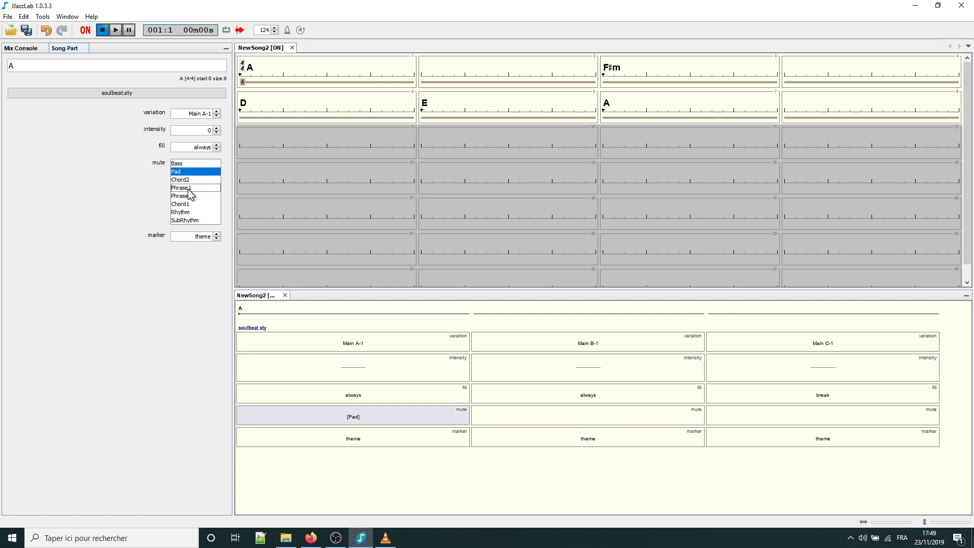
pyautogui.click(118, 32)
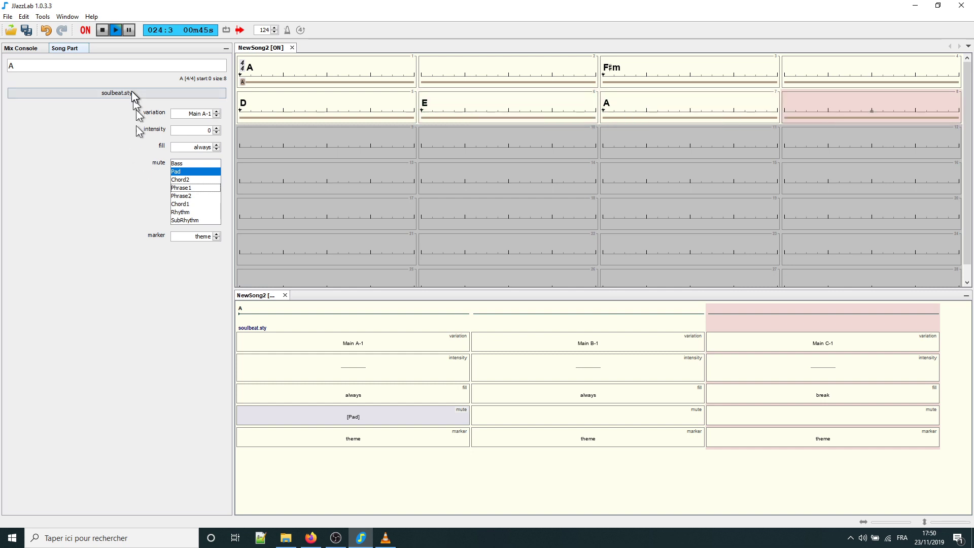
pyautogui.press('space')
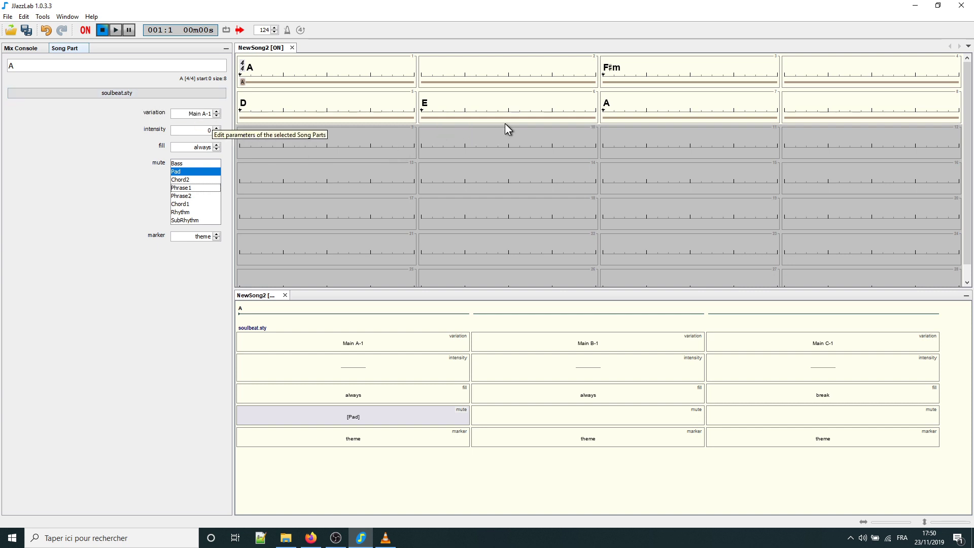
# Step: Change the E chord in bar 6 to E7 and move it back to the second half of beat 4 in bar 5
pyautogui.doubleClick(426, 102)
pyautogui.click(404, 192)
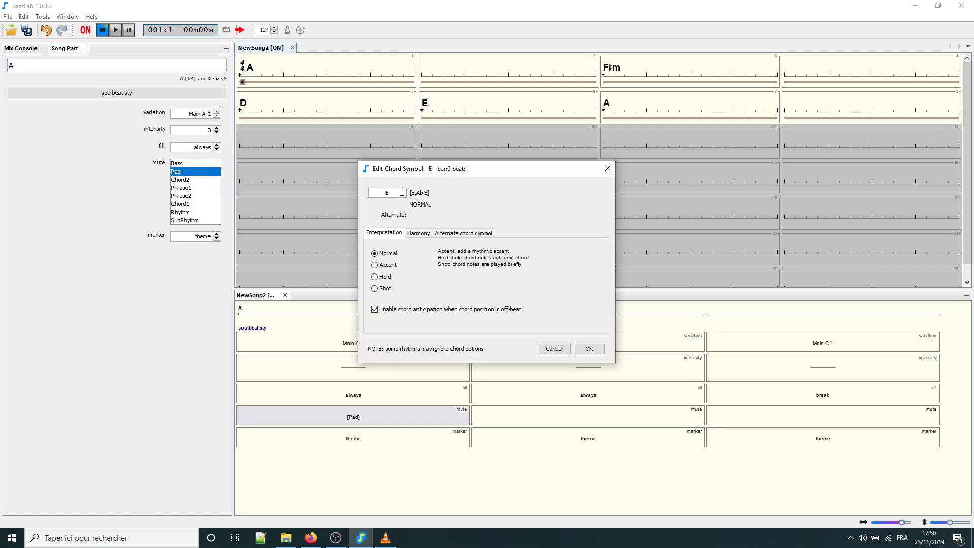
pyautogui.write('7')
pyautogui.press('Return')
pyautogui.moveTo(427, 103); pyautogui.dragTo(392, 109)
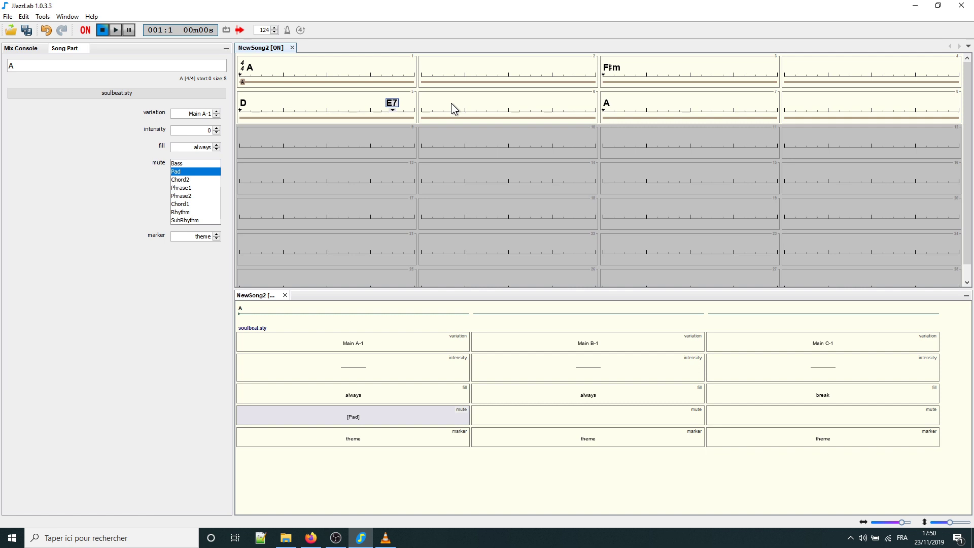
# Step: Play the song from bar 3 to hear the anticipated E7 chord, and pause playback
pyautogui.click(724, 74)
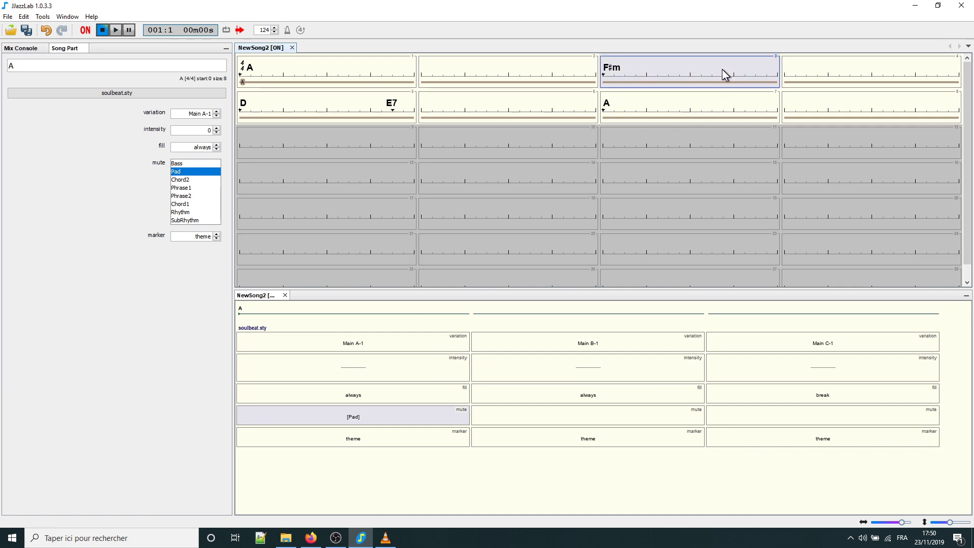
pyautogui.rightClick(723, 69)
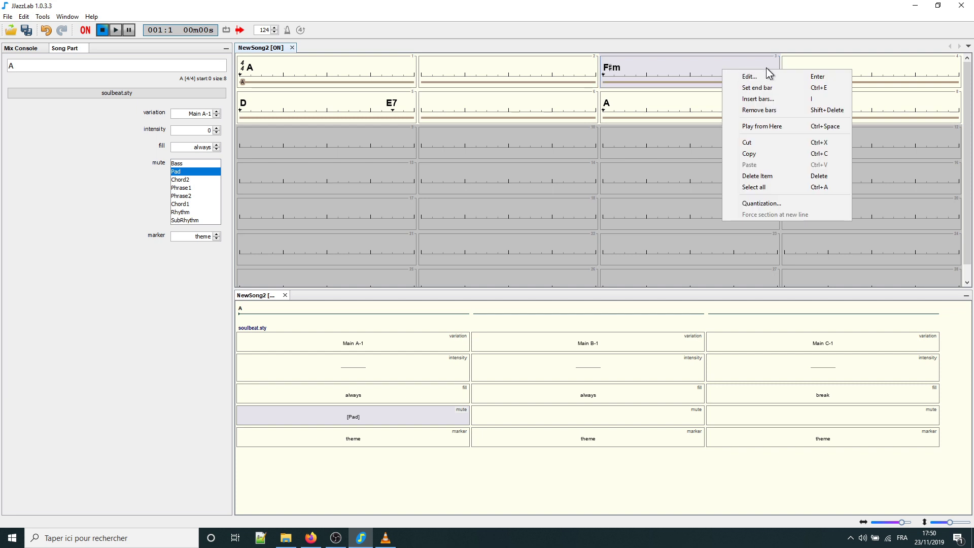
pyautogui.click(792, 128)
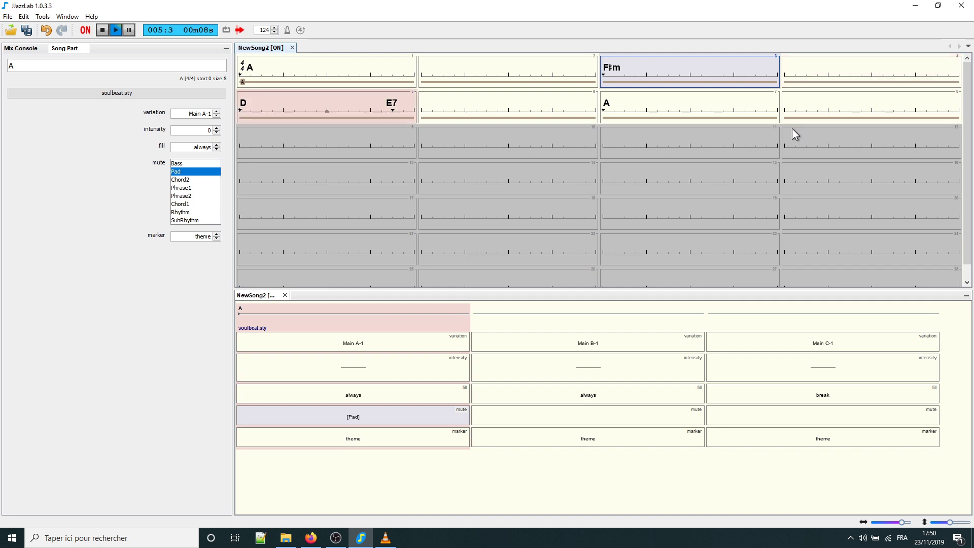
pyautogui.press('space')
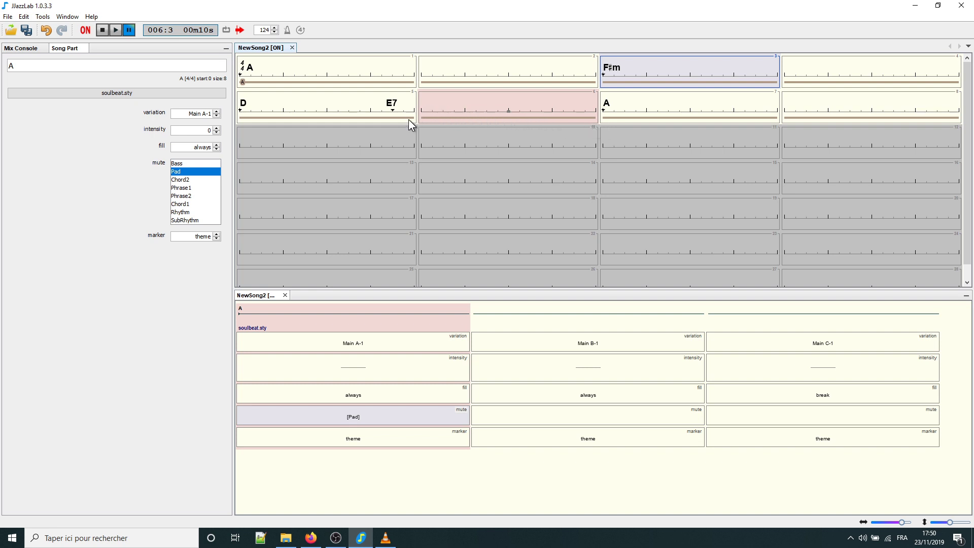
# Step: Insert 1 bar before bar 1 of the lead sheet
pyautogui.click(296, 72)
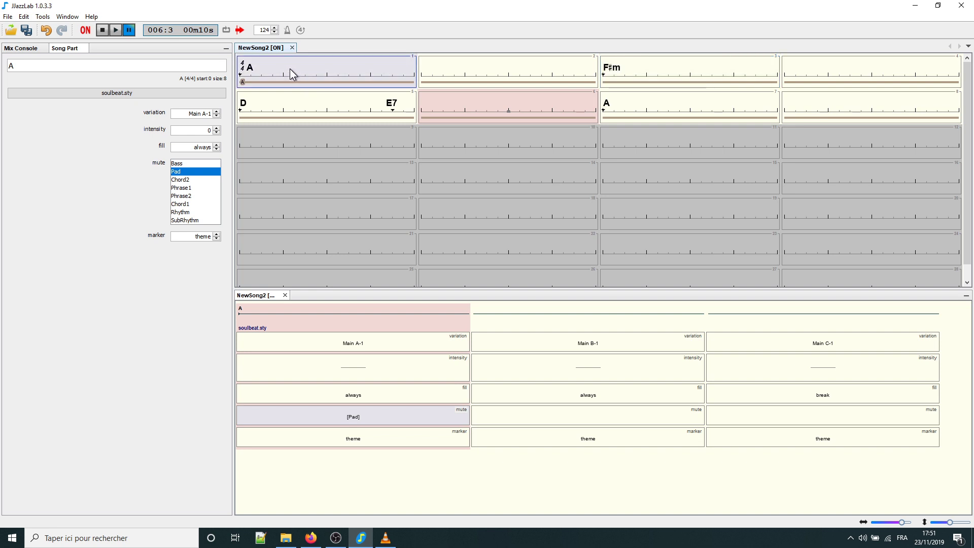
pyautogui.rightClick(324, 74)
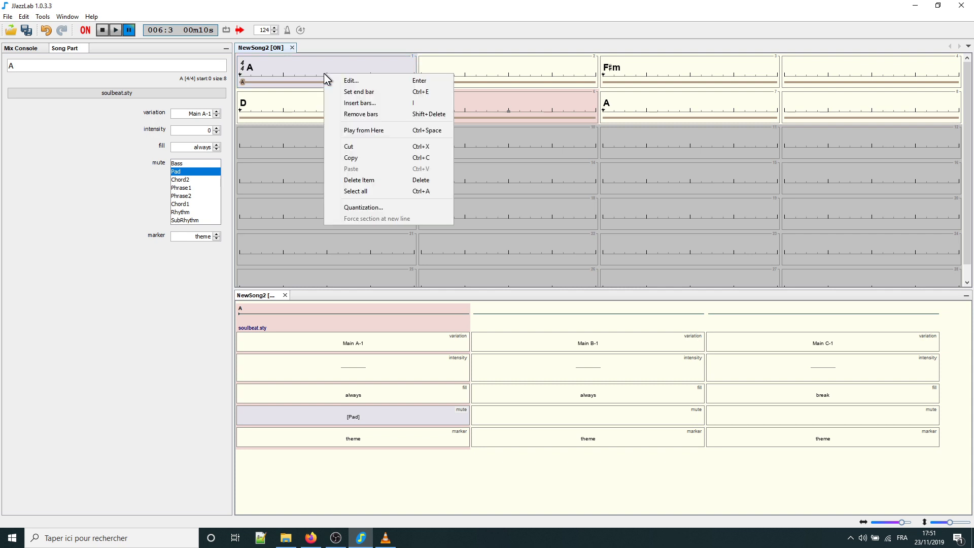
pyautogui.click(410, 102)
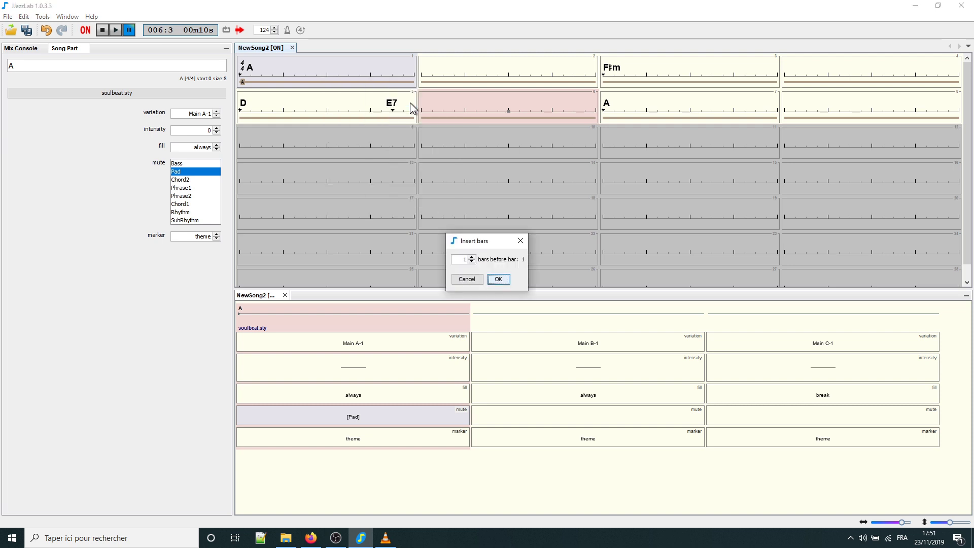
pyautogui.click(499, 279)
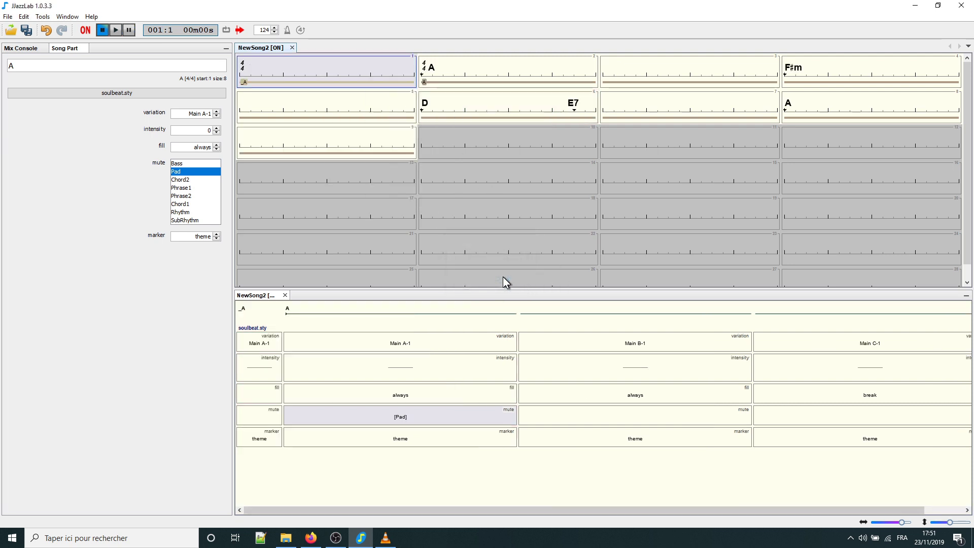
# Step: Name the inserted first bar's section START and give the bar an A chord
pyautogui.doubleClick(274, 71)
pyautogui.doubleClick(309, 44)
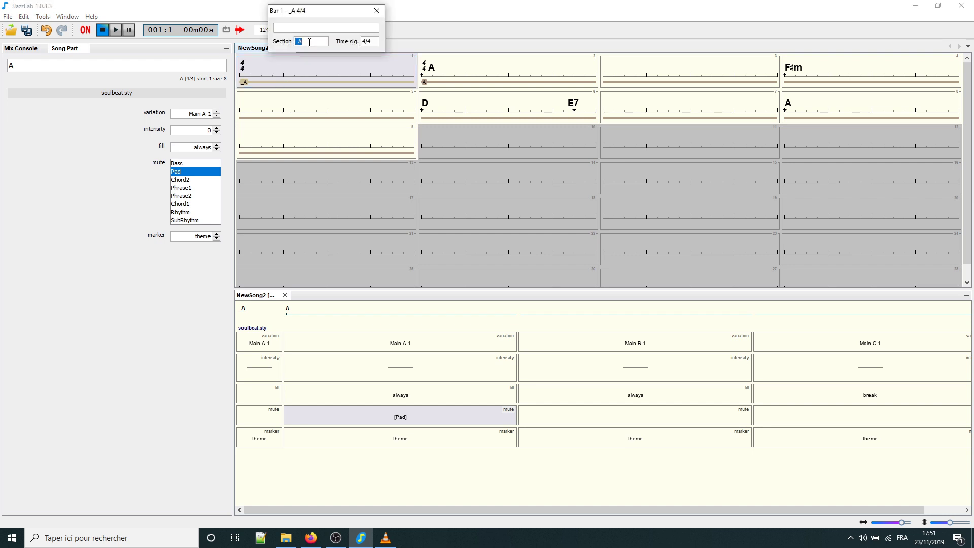
pyautogui.write('START')
pyautogui.click(298, 28)
pyautogui.write('A')
pyautogui.press('Return')
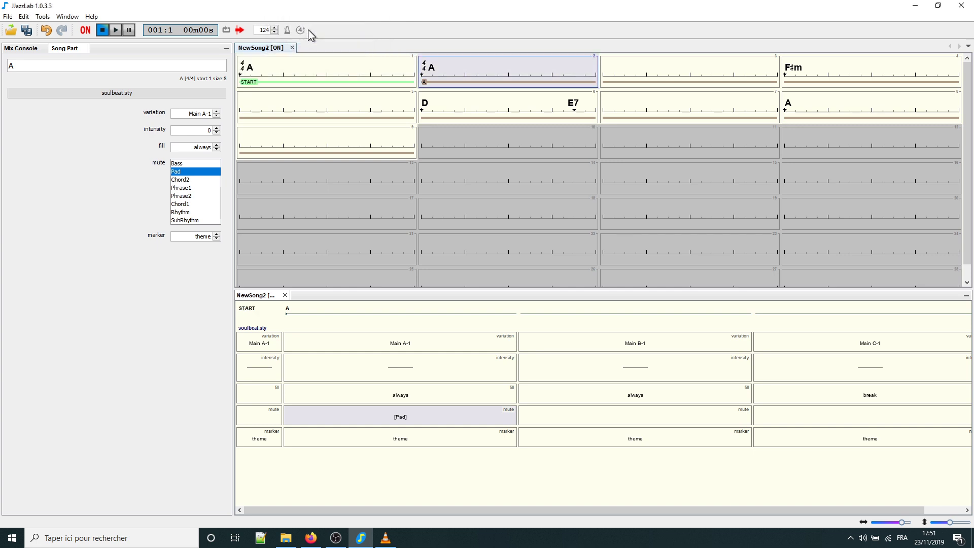
# Step: Set the START song part's variation to Intro A-1
pyautogui.click(275, 344)
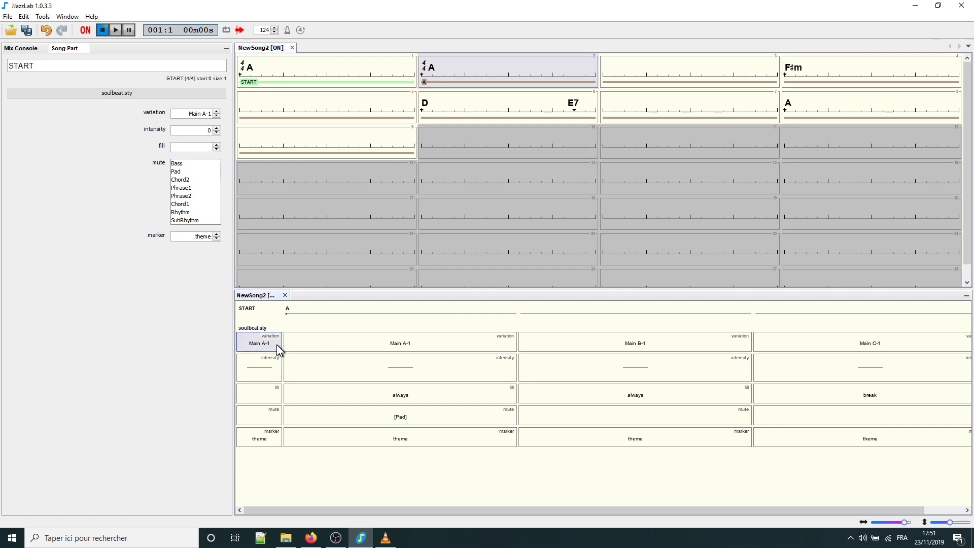
pyautogui.scroll(2, 277, 344)
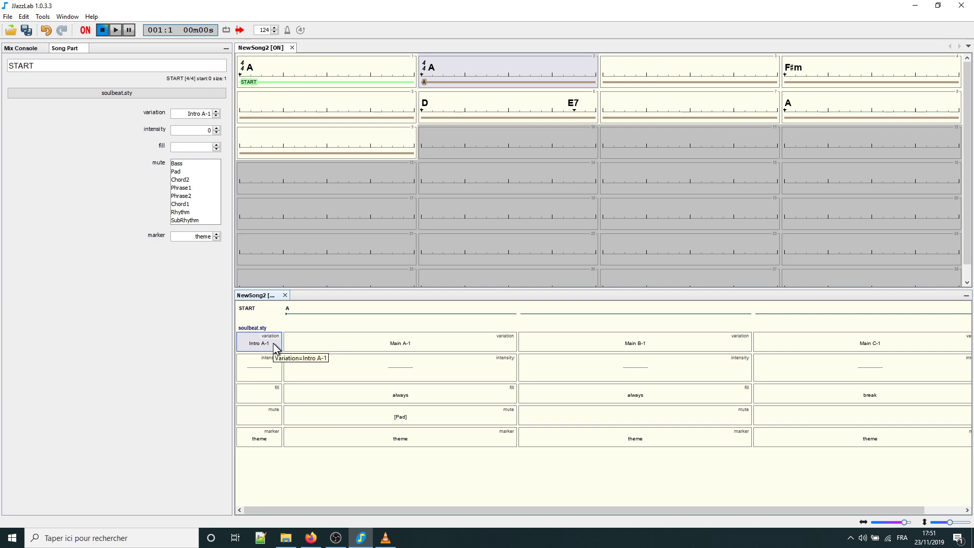
# Step: Force section A in bar 2 to begin on a new line of the lead sheet
pyautogui.click(467, 75)
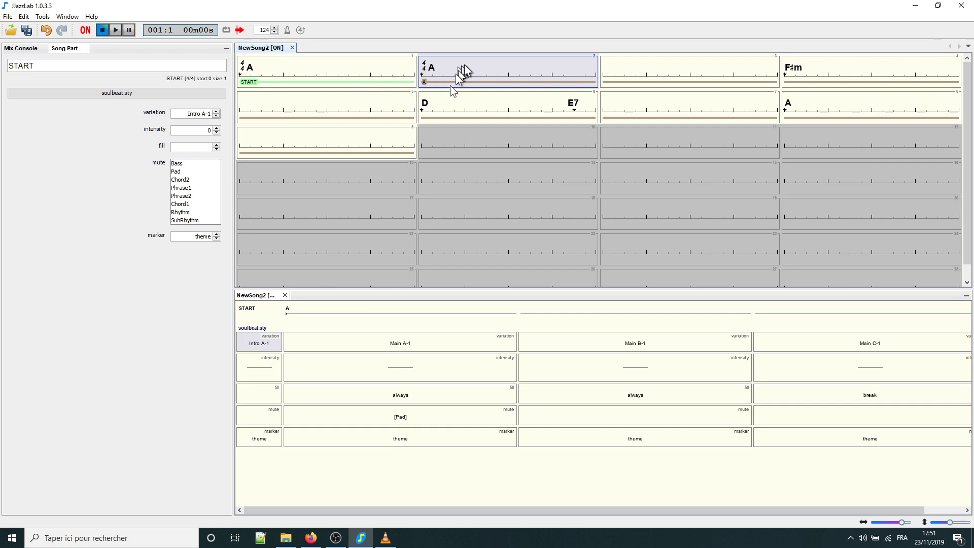
pyautogui.rightClick(472, 71)
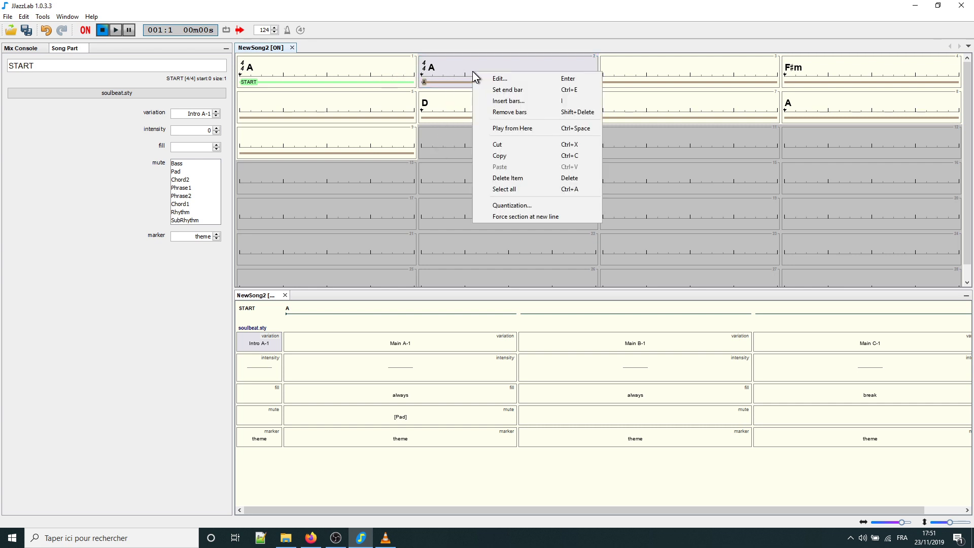
pyautogui.click(538, 216)
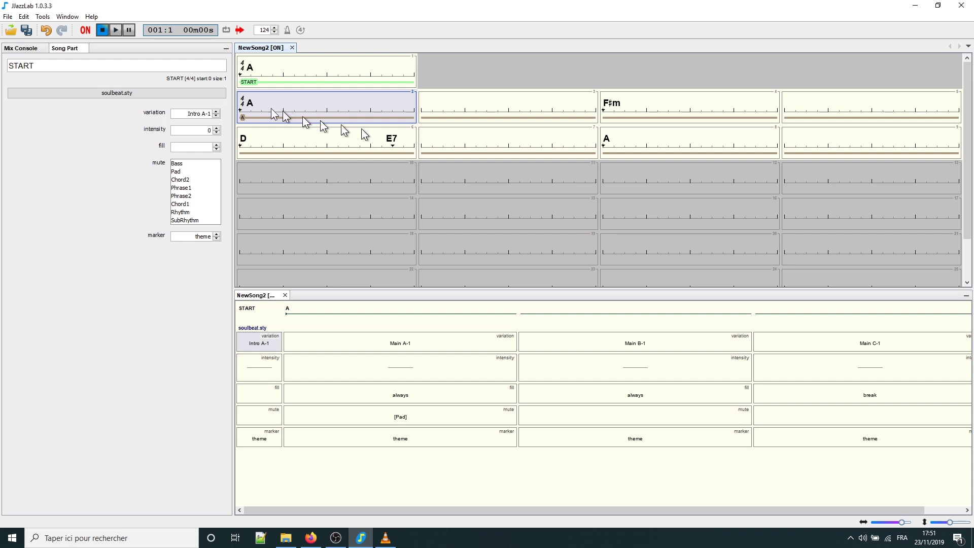
# Step: Play the song from the START section to hear the intro, show the mix console, and stop playback
pyautogui.click(116, 30)
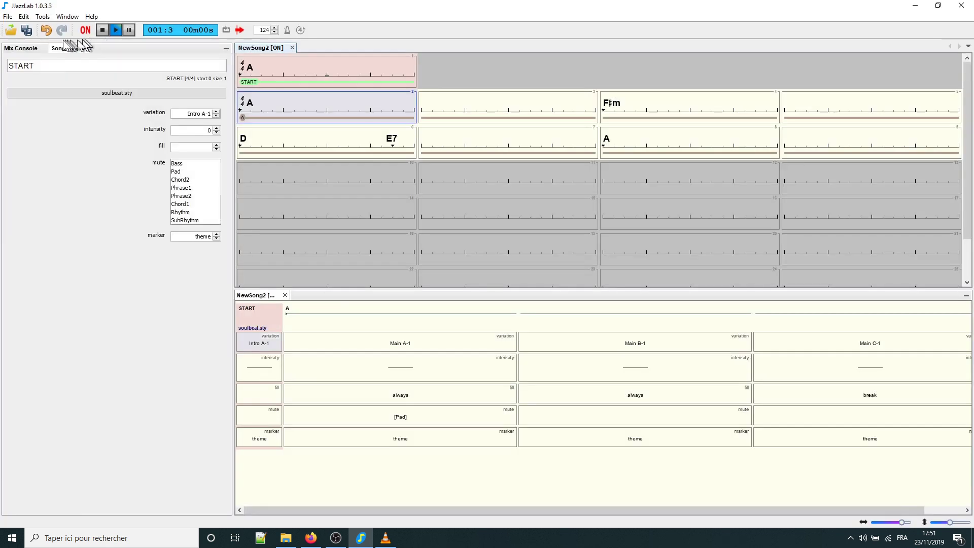
pyautogui.click(30, 50)
pyautogui.click(101, 32)
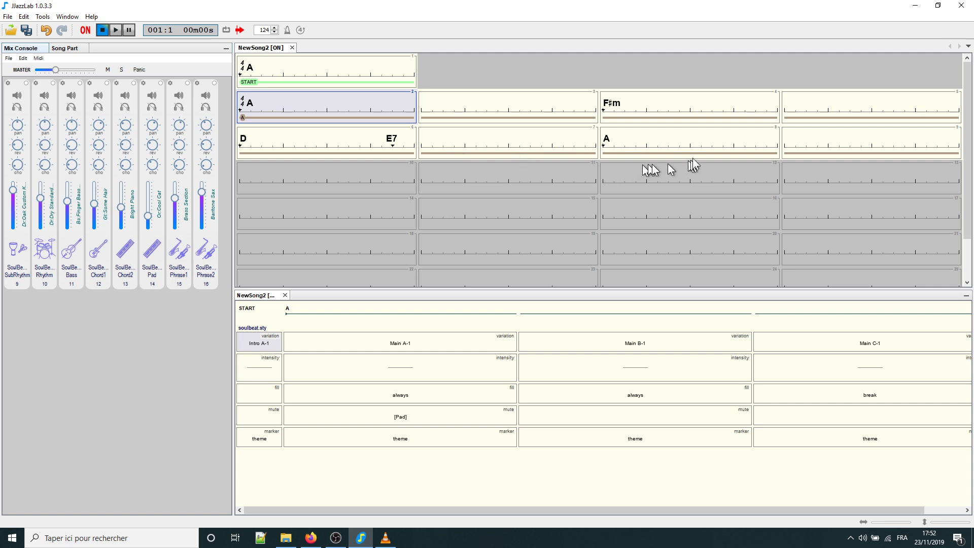
# Step: Extend the lead sheet by setting bar 13 as the end bar
pyautogui.click(834, 177)
pyautogui.rightClick(834, 177)
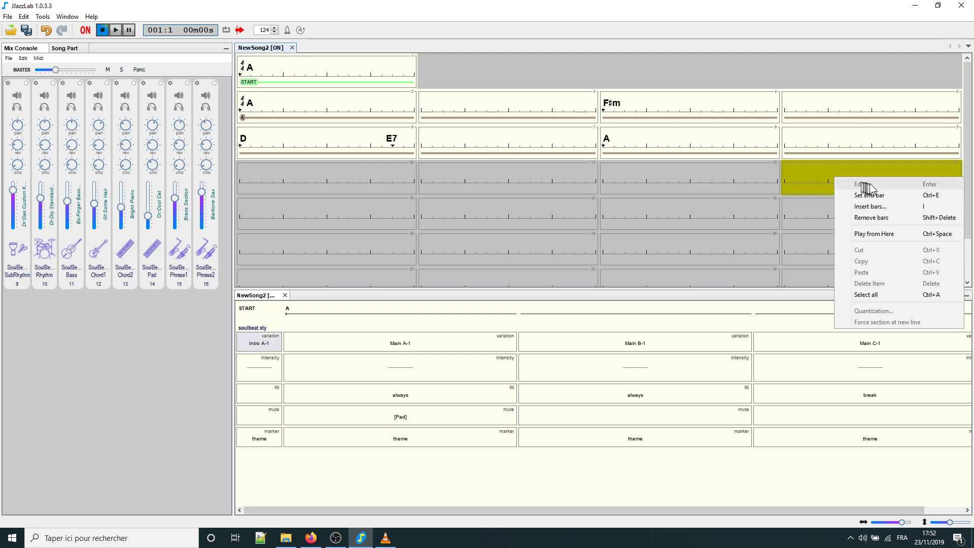
pyautogui.click(899, 196)
# Step: Start a section named CODA at bar 10 with a C#m chord, and enter a D chord in bar 11
pyautogui.doubleClick(319, 177)
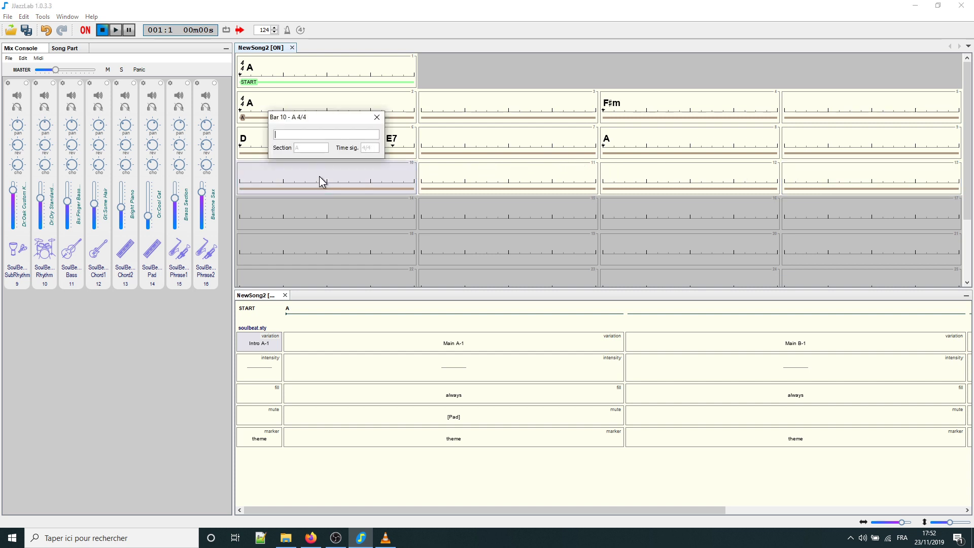
pyautogui.click(311, 148)
pyautogui.write('CODA')
pyautogui.click(313, 135)
pyautogui.write('C#m')
pyautogui.press('Return')
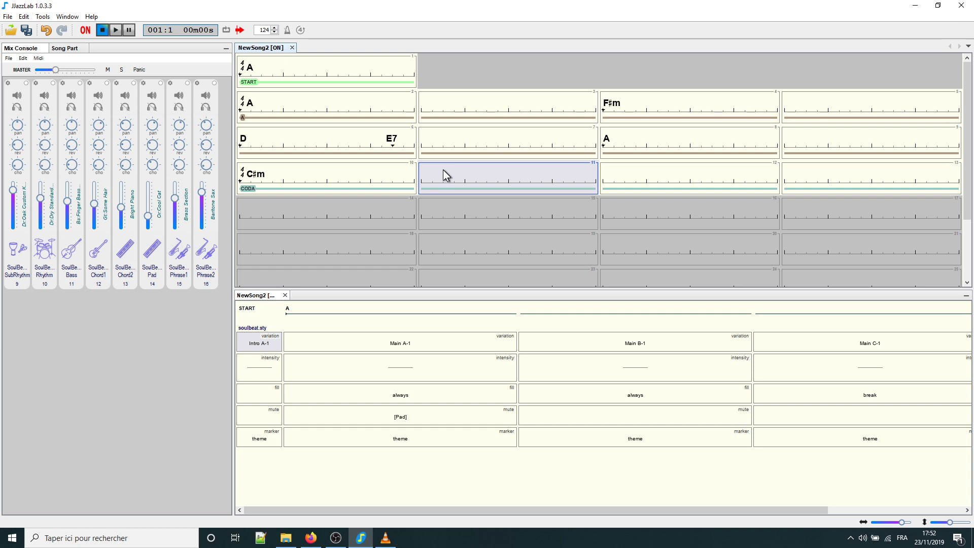
pyautogui.write('D')
pyautogui.press('Return')
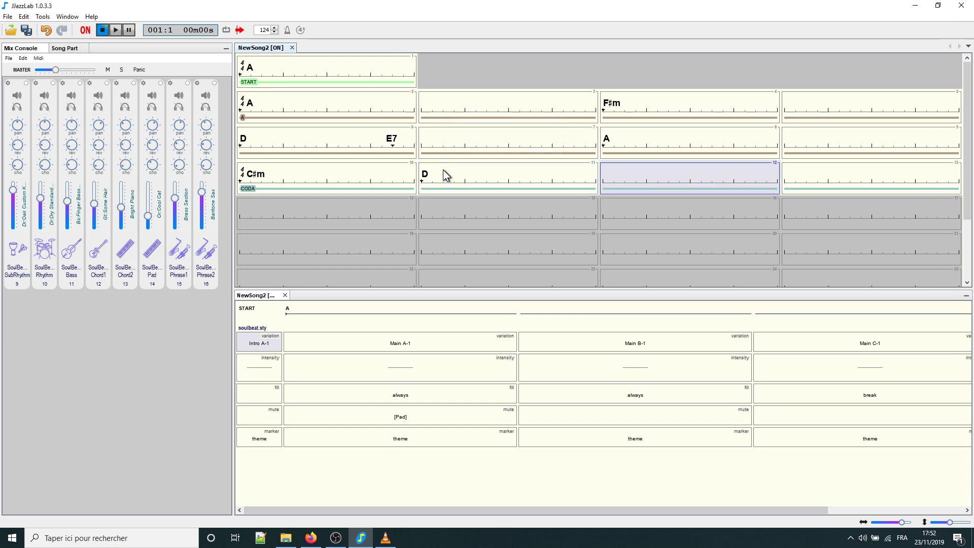
# Step: Start a section named END at bar 12 with an A chord
pyautogui.write('A')
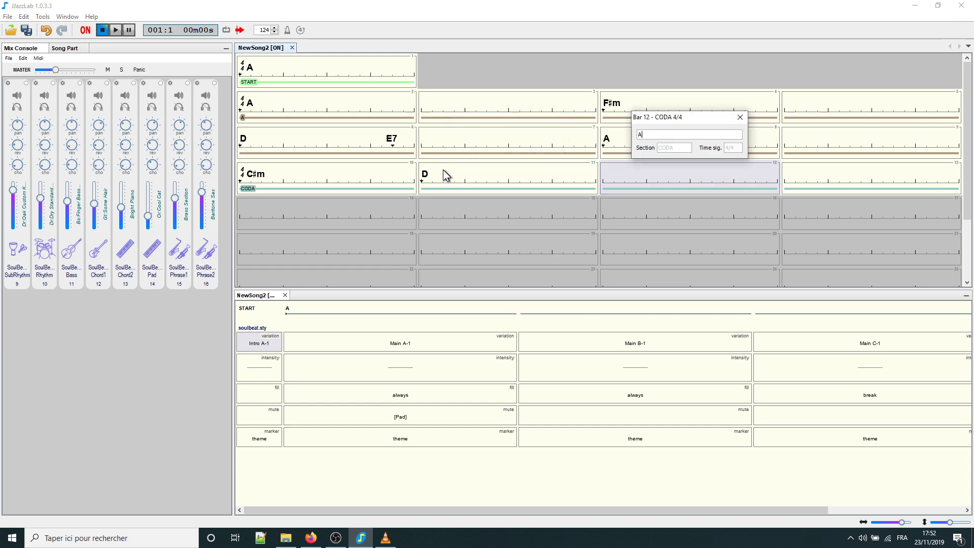
pyautogui.doubleClick(678, 146)
pyautogui.write('END')
pyautogui.press('Return')
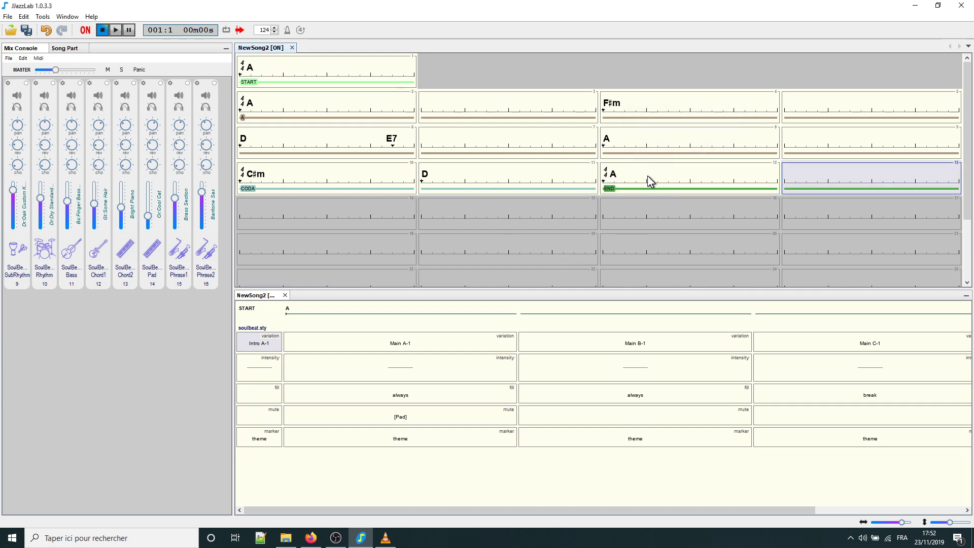
# Step: Set the CODA song part's variation to Main D-1
pyautogui.click(753, 489)
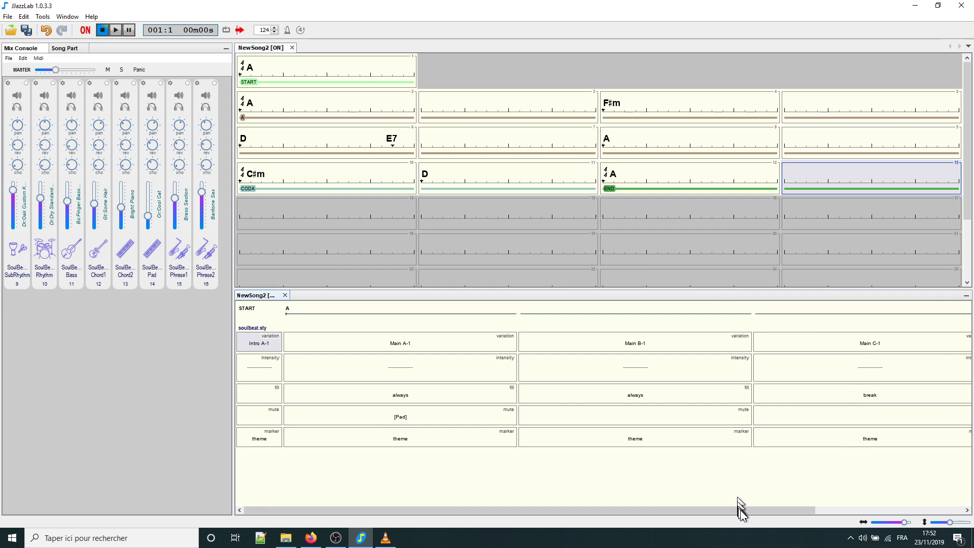
pyautogui.moveTo(740, 510); pyautogui.dragTo(864, 506)
pyautogui.moveTo(888, 500); pyautogui.dragTo(890, 499)
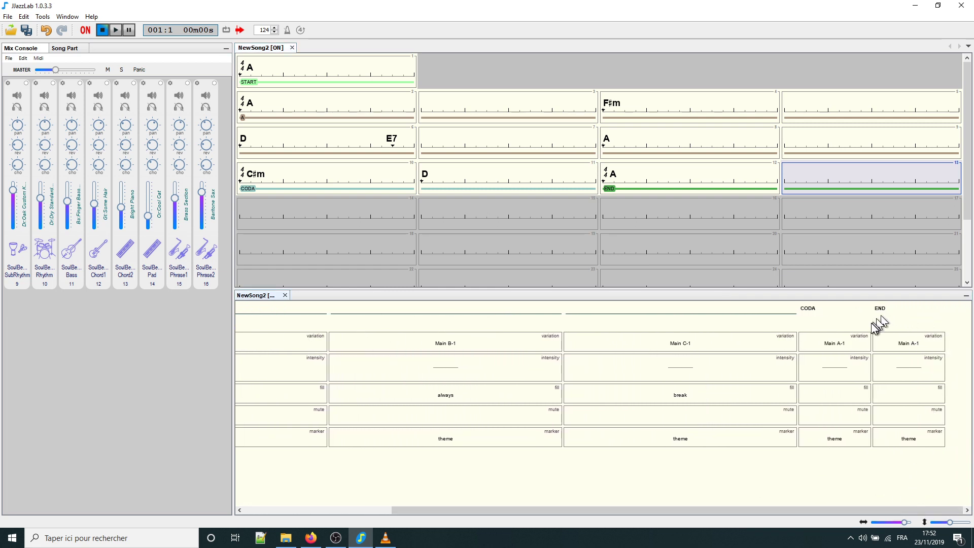
pyautogui.scroll(-2, 715, 372)
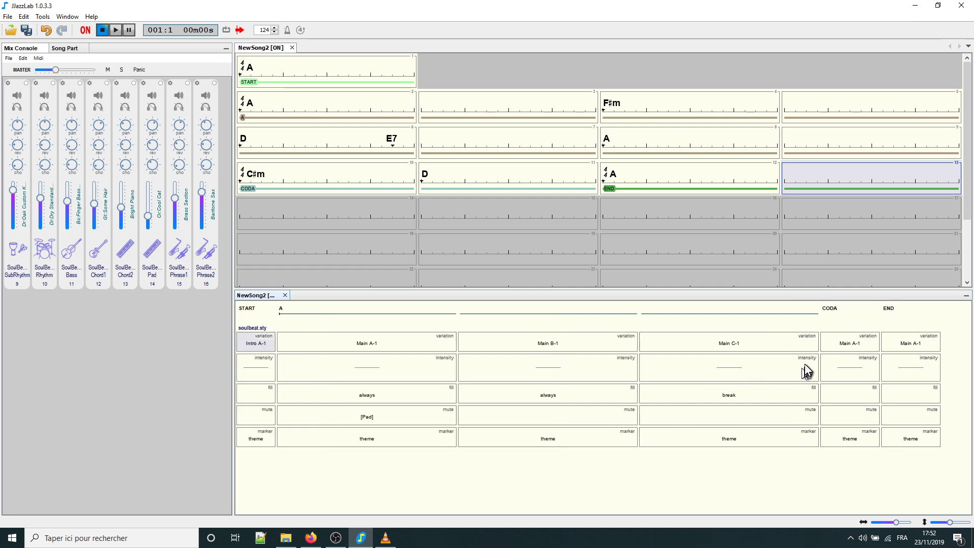
pyautogui.click(856, 322)
pyautogui.click(906, 321)
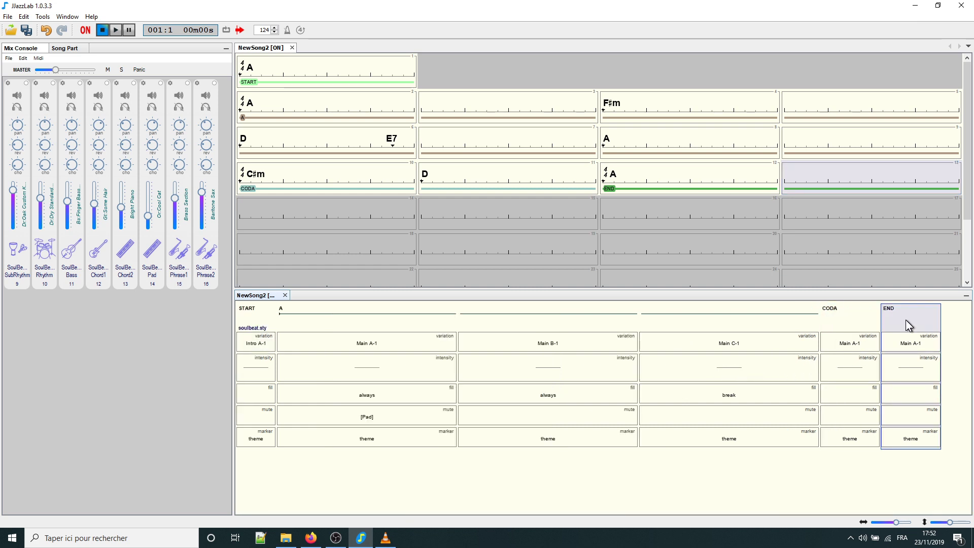
pyautogui.click(842, 346)
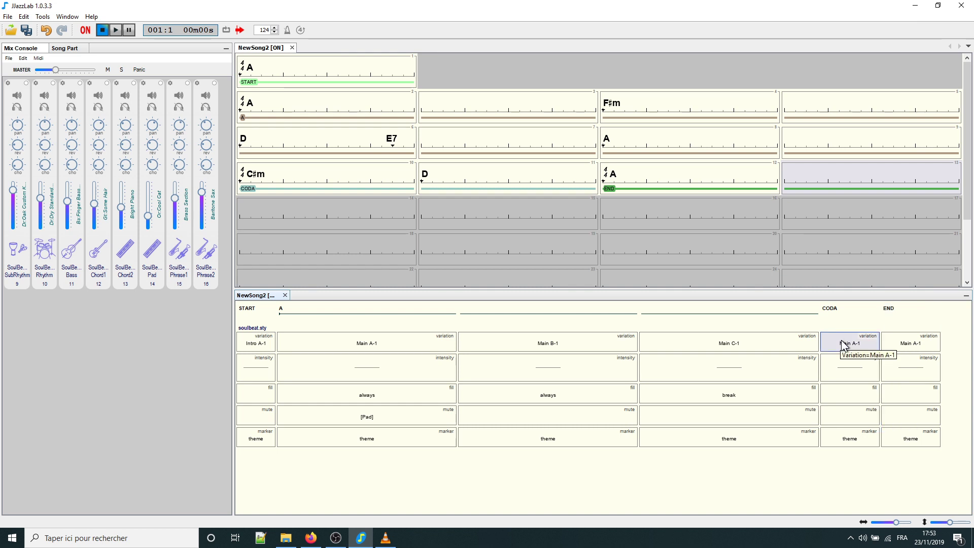
pyautogui.scroll(-1, 843, 346)
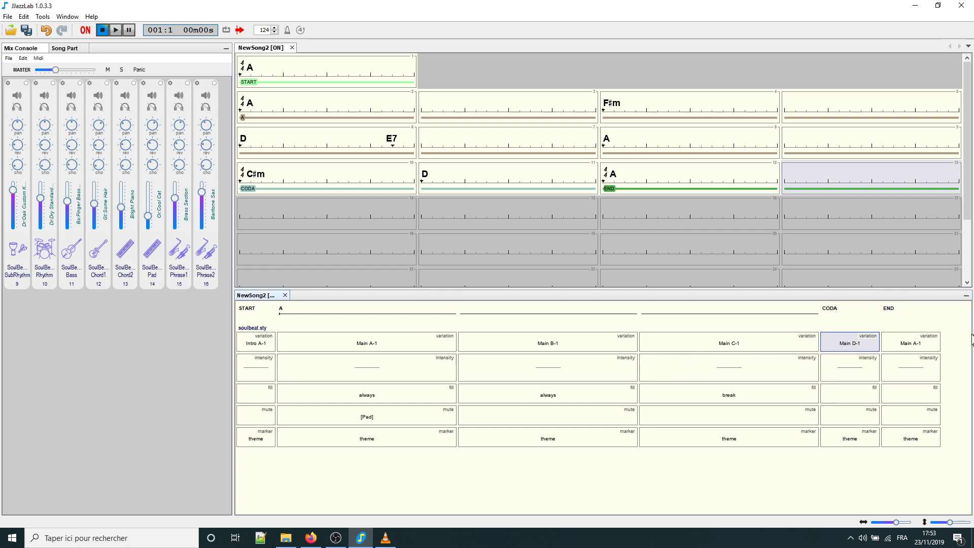
# Step: Set the END song part's variation to Ending A-1 and the CODA song part's fill to always
pyautogui.click(917, 339)
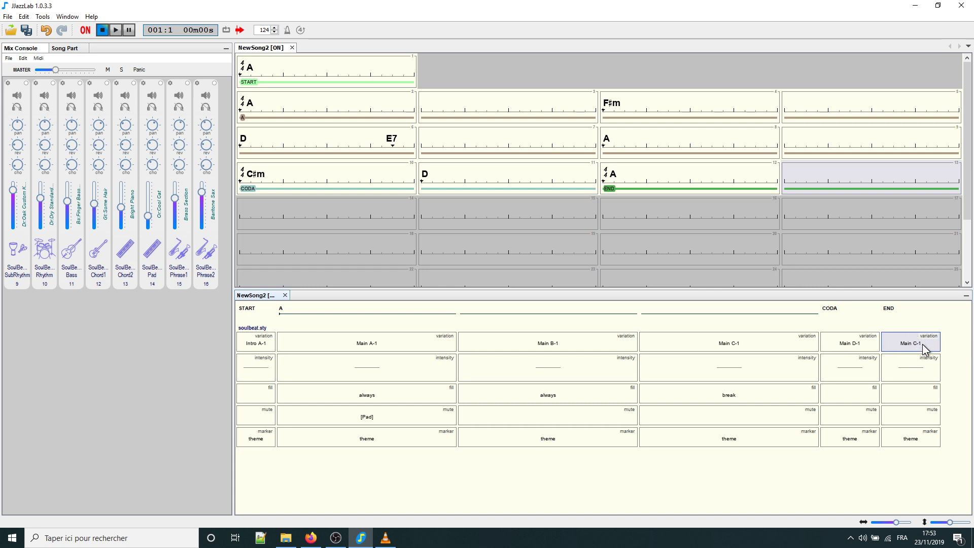
pyautogui.scroll(-5, 922, 344)
pyautogui.click(845, 398)
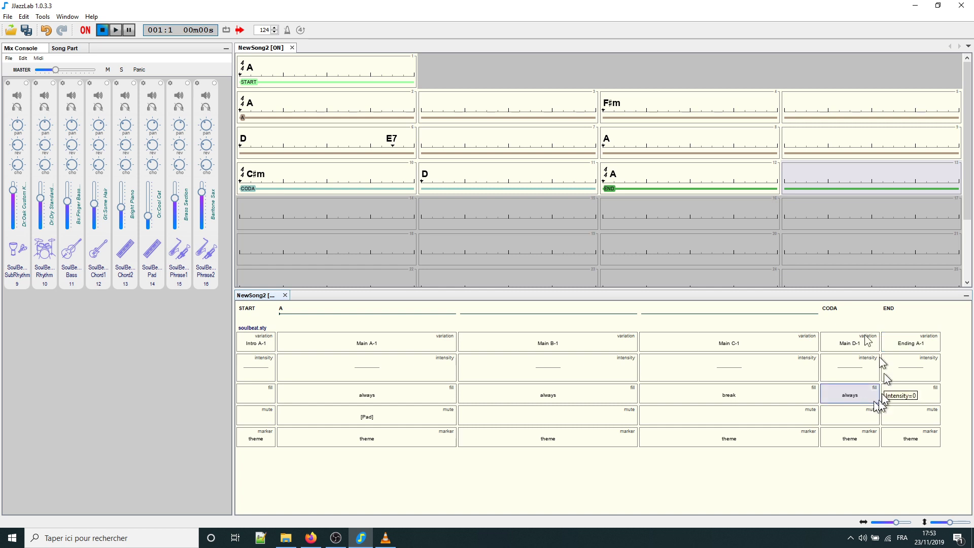
# Step: Play the song from bar 8 in the third A song part to hear the transition into CODA and END
pyautogui.click(671, 145)
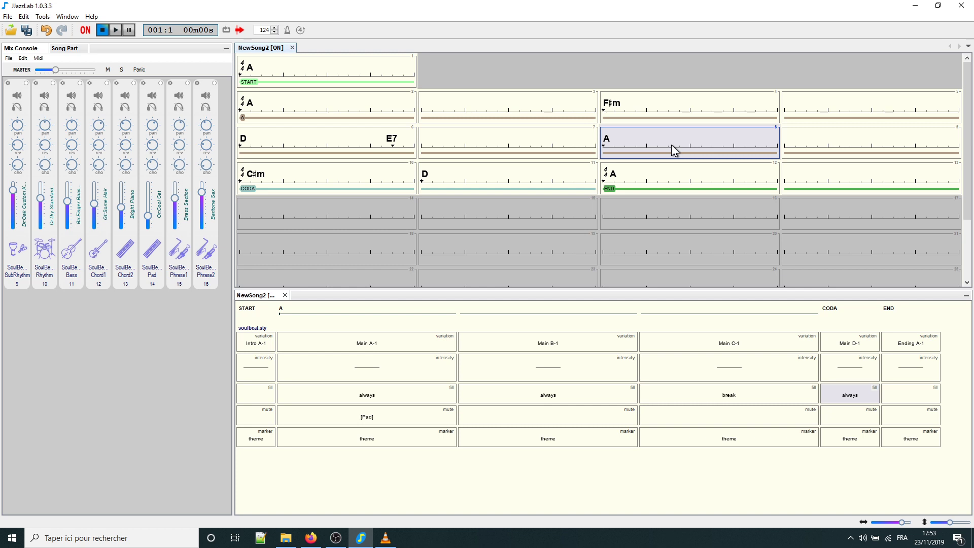
pyautogui.click(704, 326)
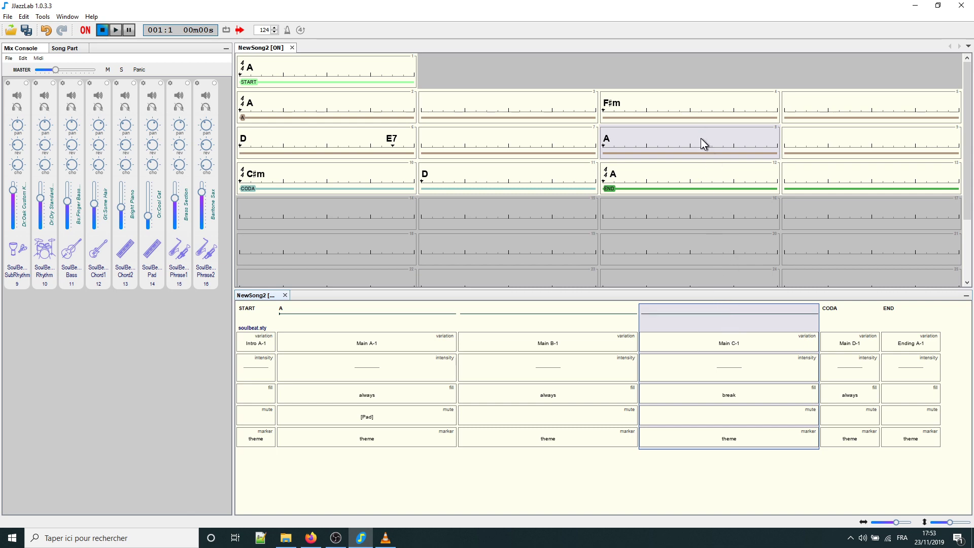
pyautogui.press('space')
# Step: Copy the C#m chord in bar 10 to the off-beat after beat 2 of the same bar
pyautogui.click(255, 175)
pyautogui.moveTo(254, 178); pyautogui.dragTo(315, 185)
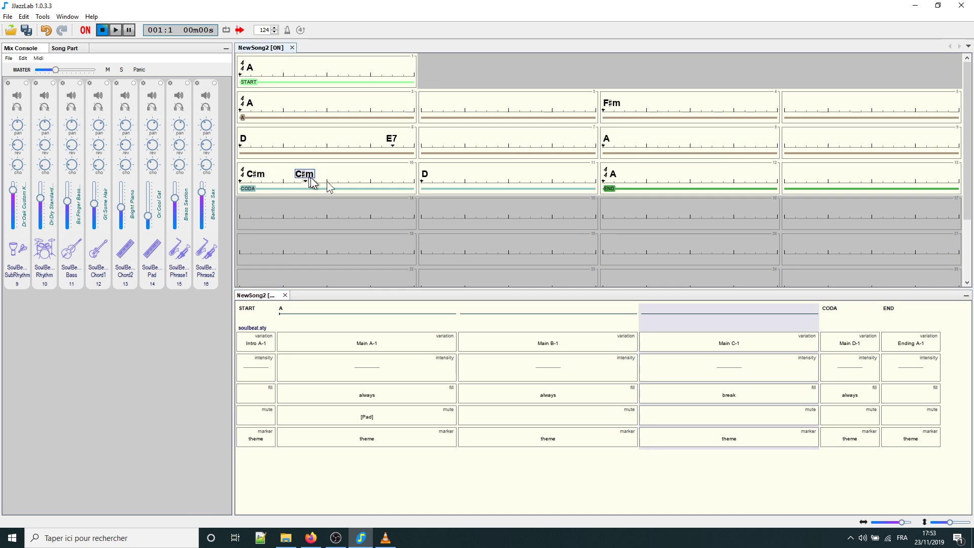
# Step: Set the interpretation of the first C#m chord in bar 10 to Shot and of the second one to Hold
pyautogui.click(263, 176)
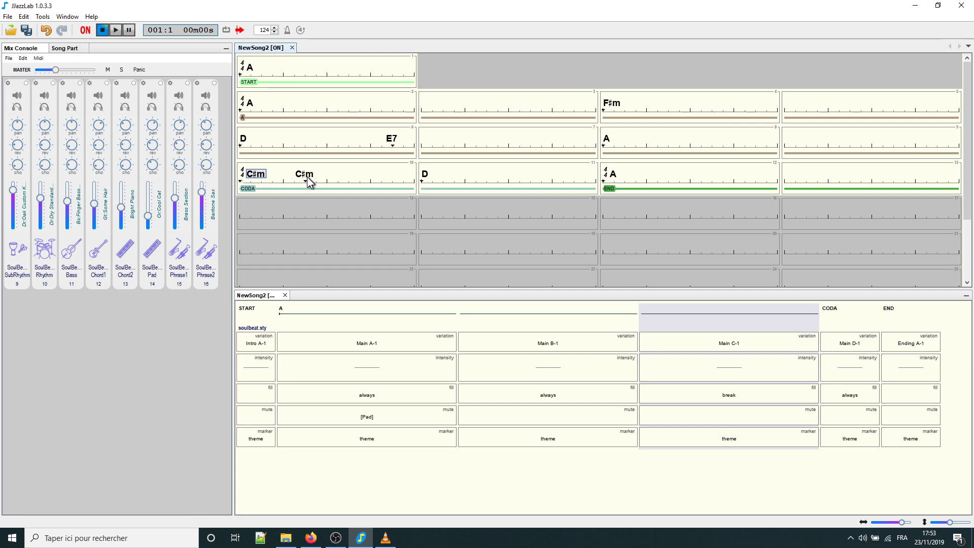
pyautogui.moveTo(259, 180)
pyautogui.doubleClick(258, 177)
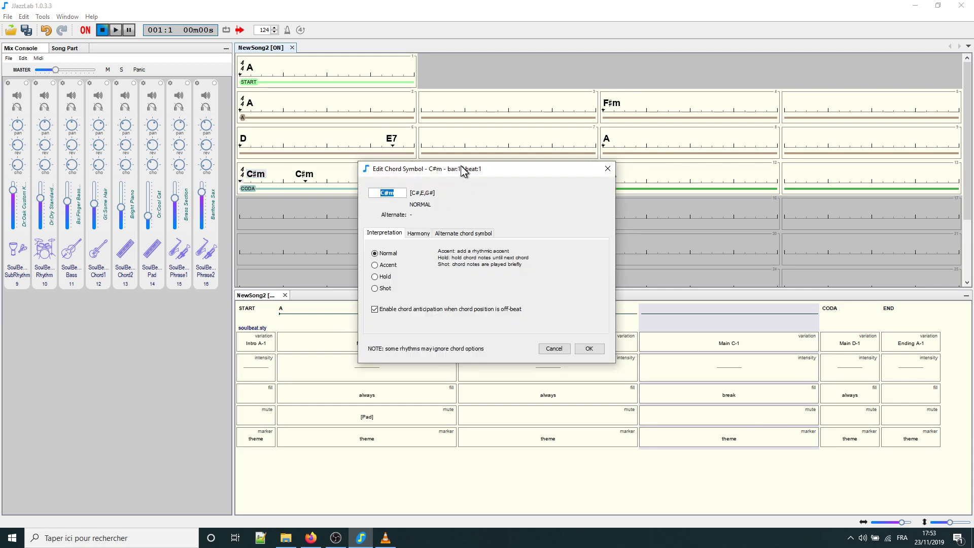
pyautogui.moveTo(461, 165); pyautogui.dragTo(459, 119)
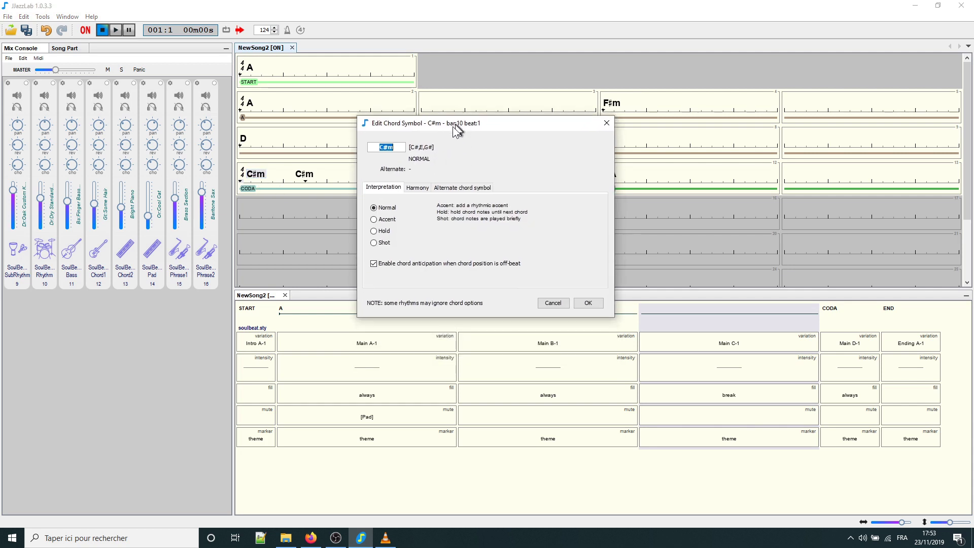
pyautogui.click(390, 220)
pyautogui.click(380, 232)
pyautogui.click(380, 243)
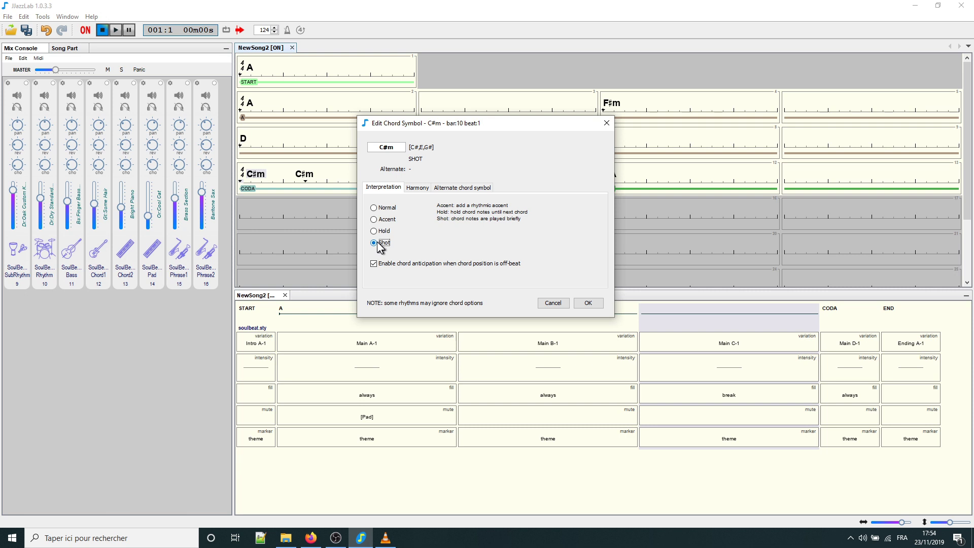
pyautogui.click(588, 303)
pyautogui.click(306, 176)
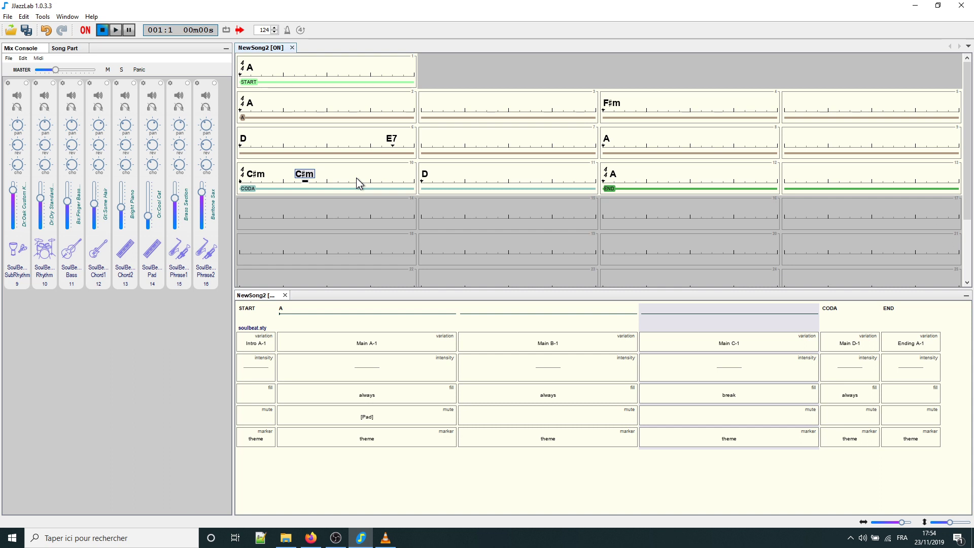
# Step: Copy the D chord to the off-beat after beat 2 of bar 11, with Shot on the first D and Hold on the second
pyautogui.click(425, 174)
pyautogui.moveTo(426, 177)
pyautogui.mouseDown()
pyautogui.moveTo(528, 182)
pyautogui.moveTo(460, 187)
pyautogui.moveTo(426, 176)
pyautogui.mouseUp()
pyautogui.click(425, 174)
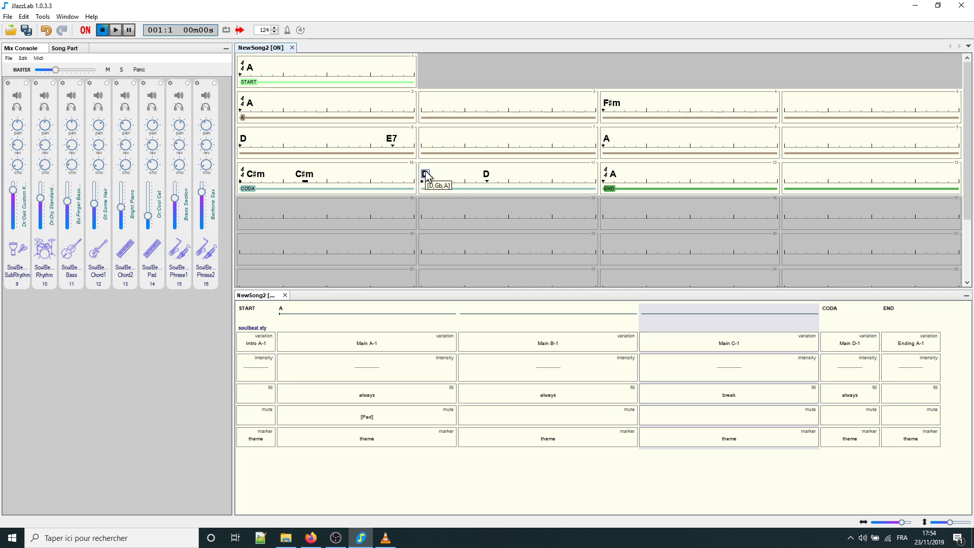
pyautogui.click(487, 177)
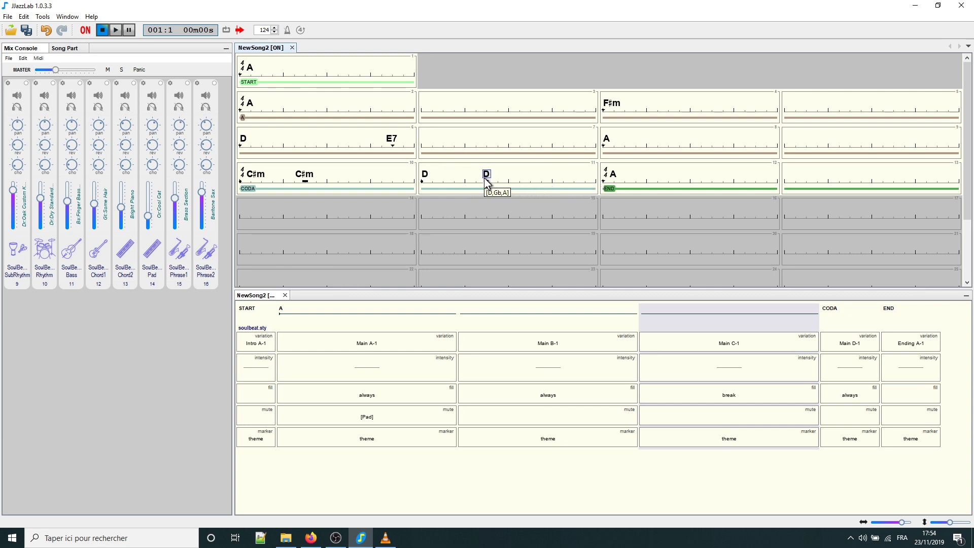
pyautogui.moveTo(486, 179)
pyautogui.mouseDown()
pyautogui.moveTo(461, 185)
pyautogui.moveTo(504, 184)
pyautogui.mouseUp()
# Step: Copy the CODA song part to the position between the START and first A song parts
pyautogui.click(636, 146)
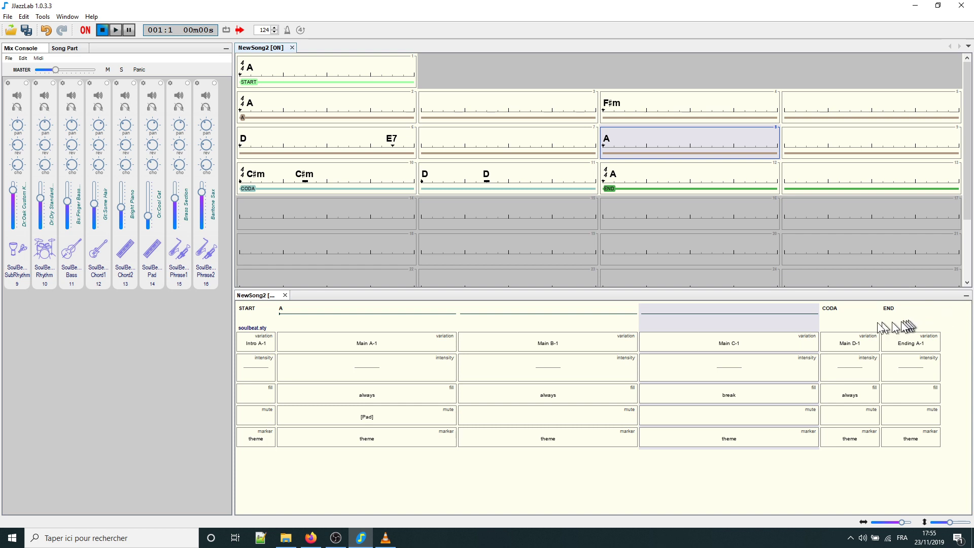
pyautogui.click(854, 324)
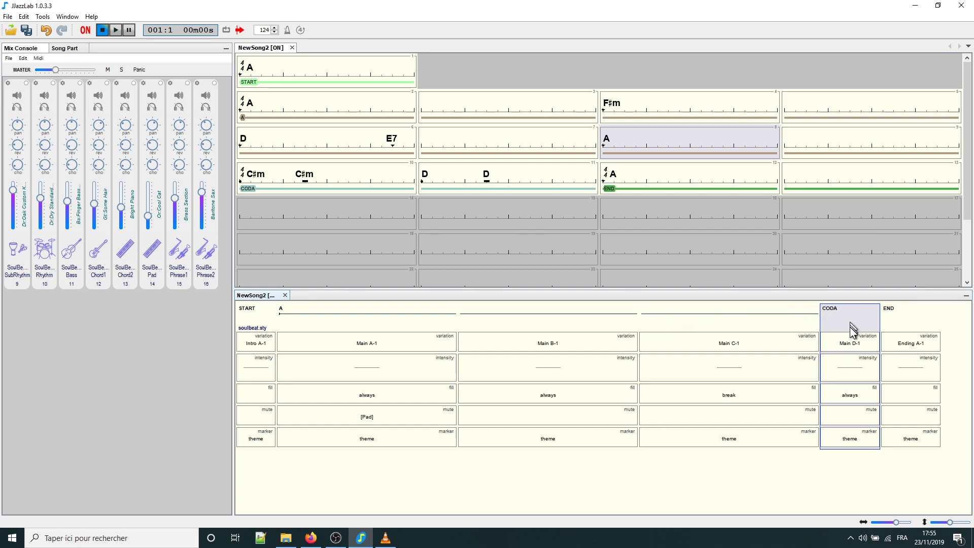
pyautogui.moveTo(848, 320); pyautogui.dragTo(278, 324)
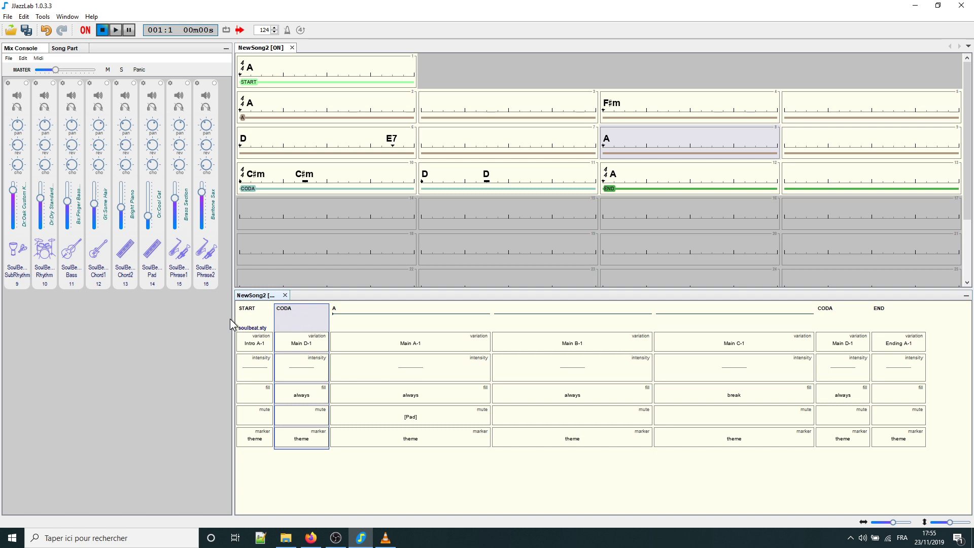
# Step: Change the copied CODA song part's variation to Main A-1 and raise its intensity
pyautogui.click(312, 346)
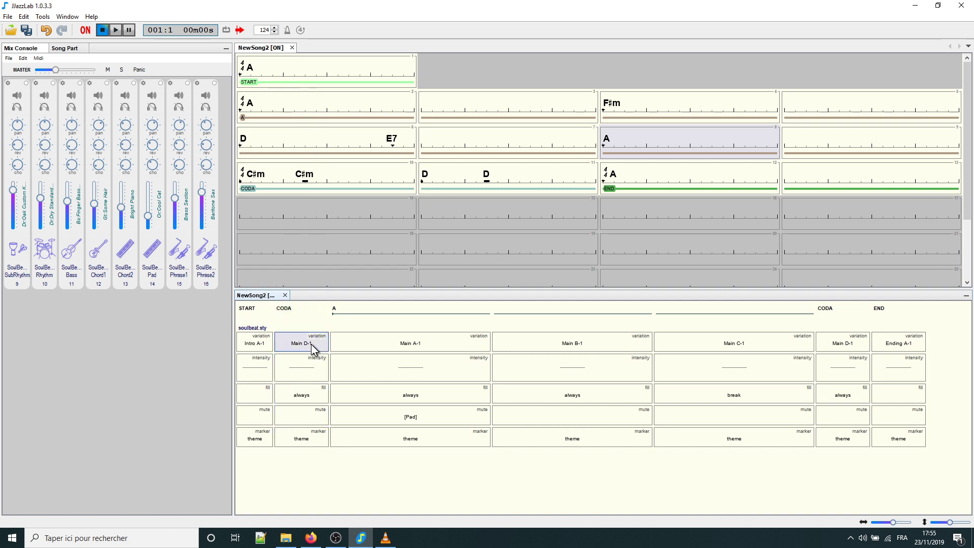
pyautogui.scroll(2, 311, 344)
pyautogui.click(314, 373)
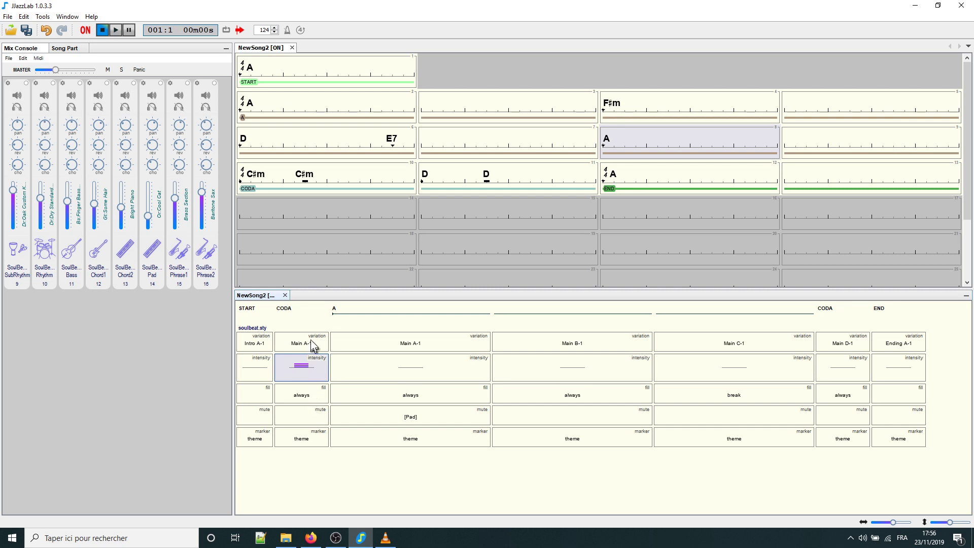
# Step: Rename the copied CODA song part as INTRO and play the song from the beginning
pyautogui.doubleClick(285, 309)
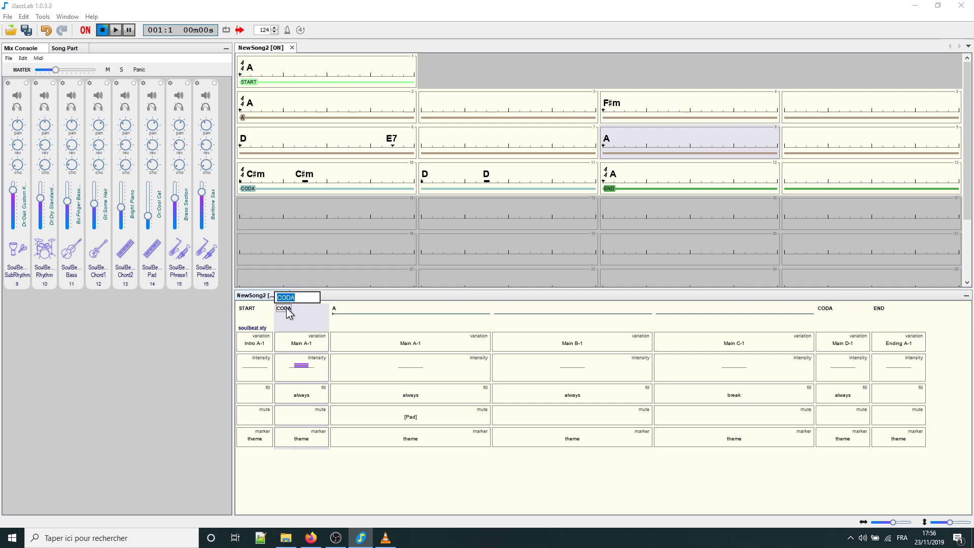
pyautogui.write('INTRO')
pyautogui.press('Return')
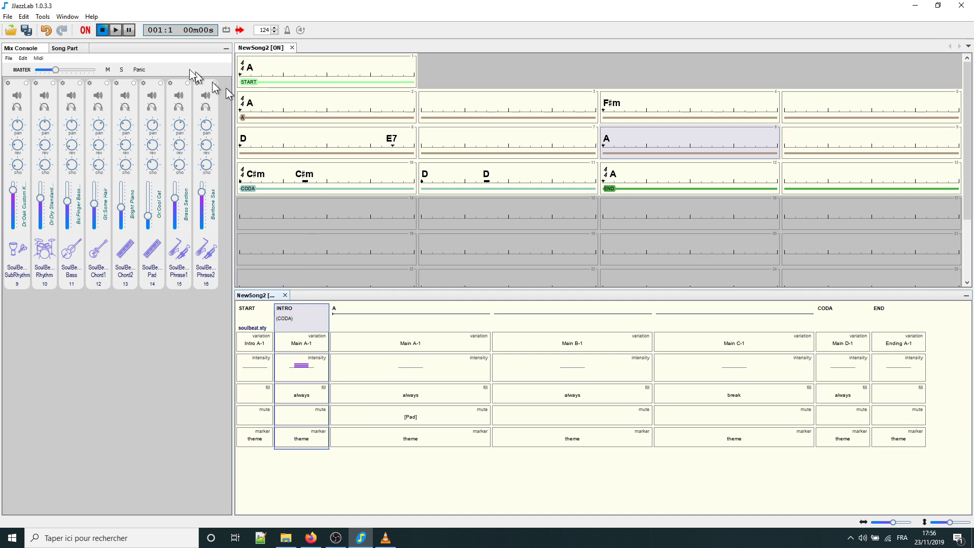
pyautogui.click(116, 31)
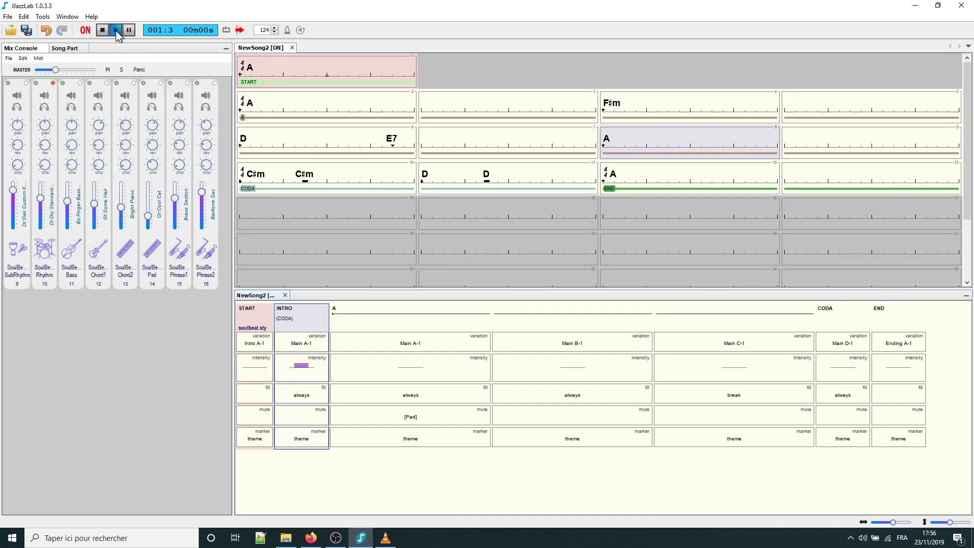